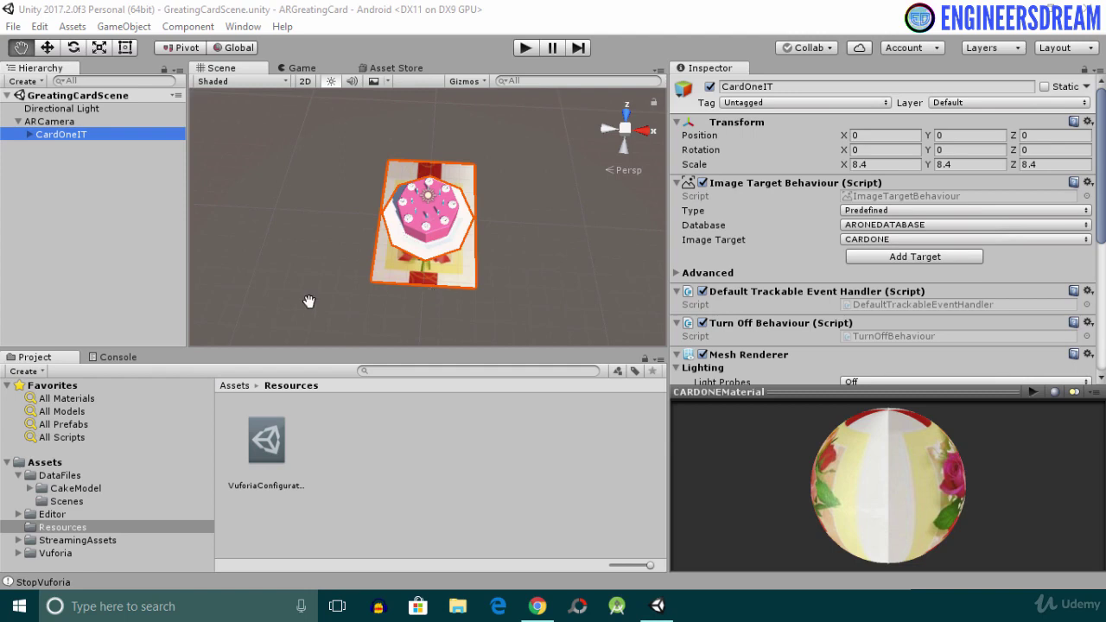
Step: Add a Vuforia image target to the scene and rename it CardTwoIT
{"action": "left_click", "coordinate": [123, 27]}
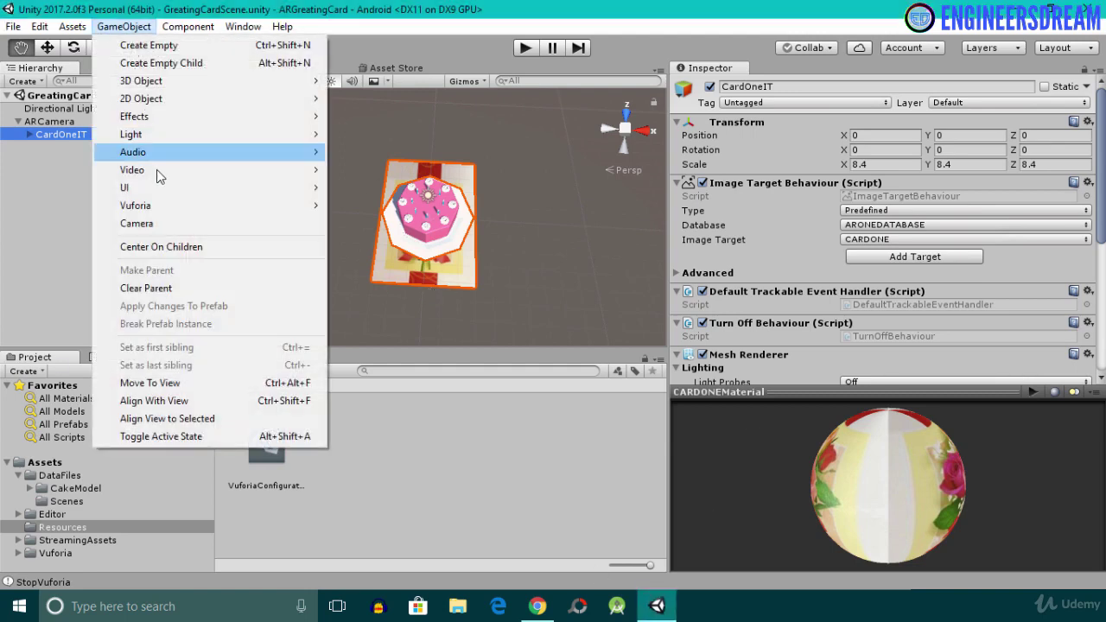
{"action": "mouse_move", "coordinate": [177, 212]}
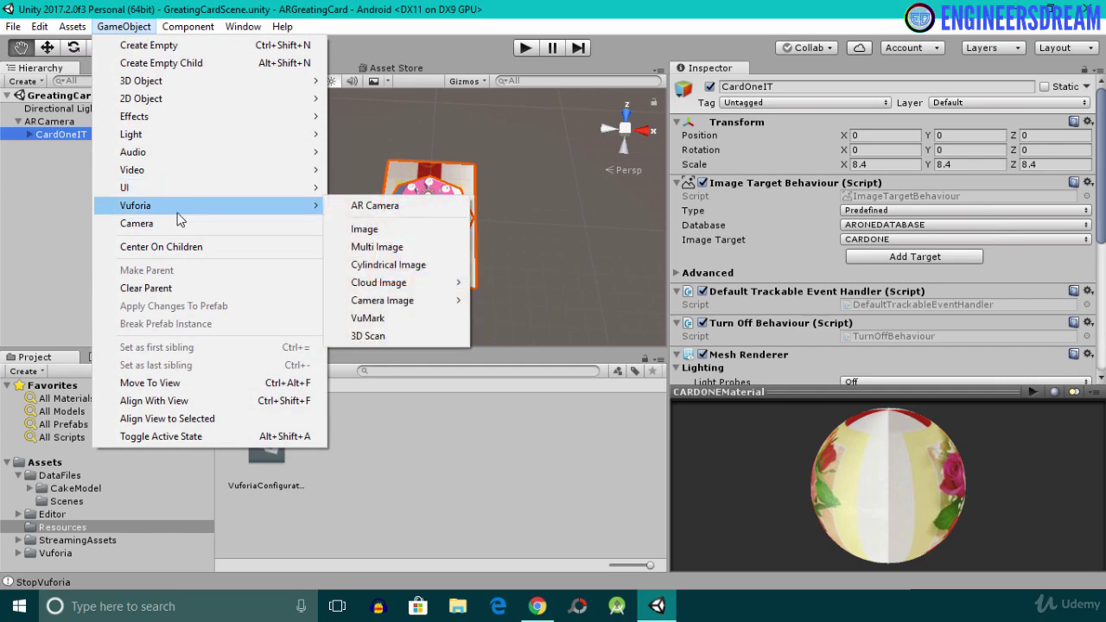
{"action": "left_click", "coordinate": [354, 230]}
{"action": "left_click", "coordinate": [64, 174]}
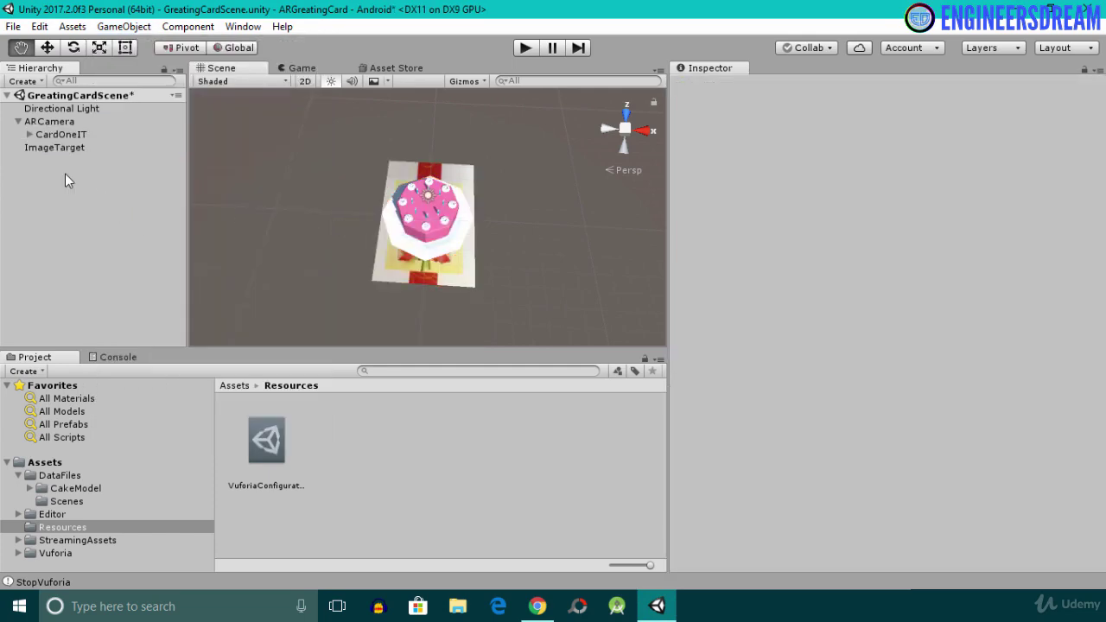
{"action": "left_click", "coordinate": [50, 147]}
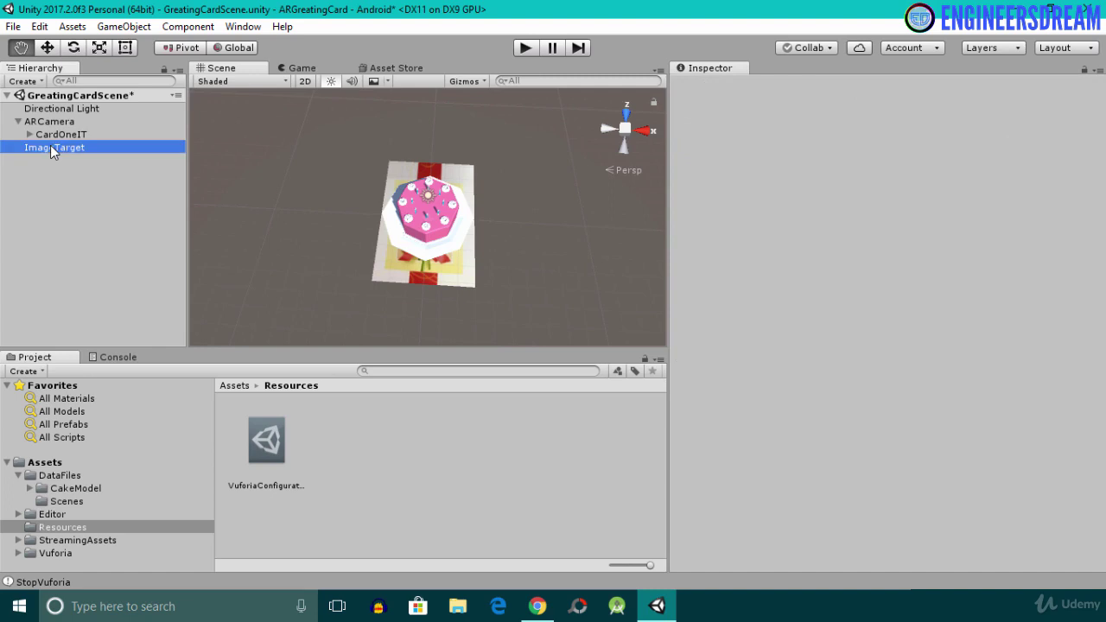
{"action": "left_click", "coordinate": [50, 145]}
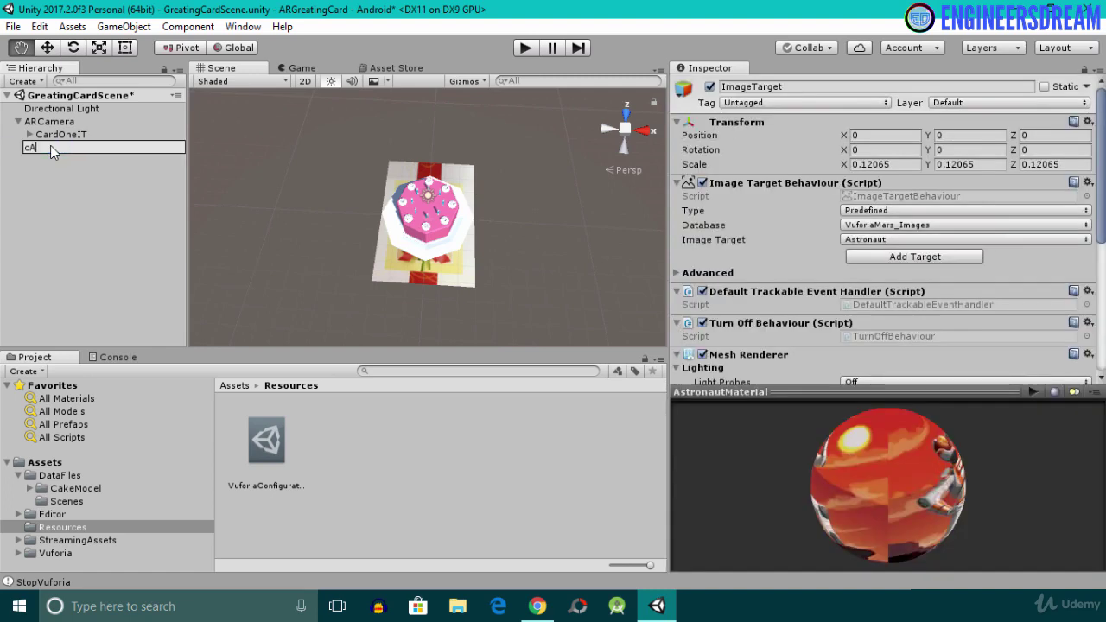
{"action": "type", "text": "CardTwoIT"}
{"action": "key", "text": "Return"}
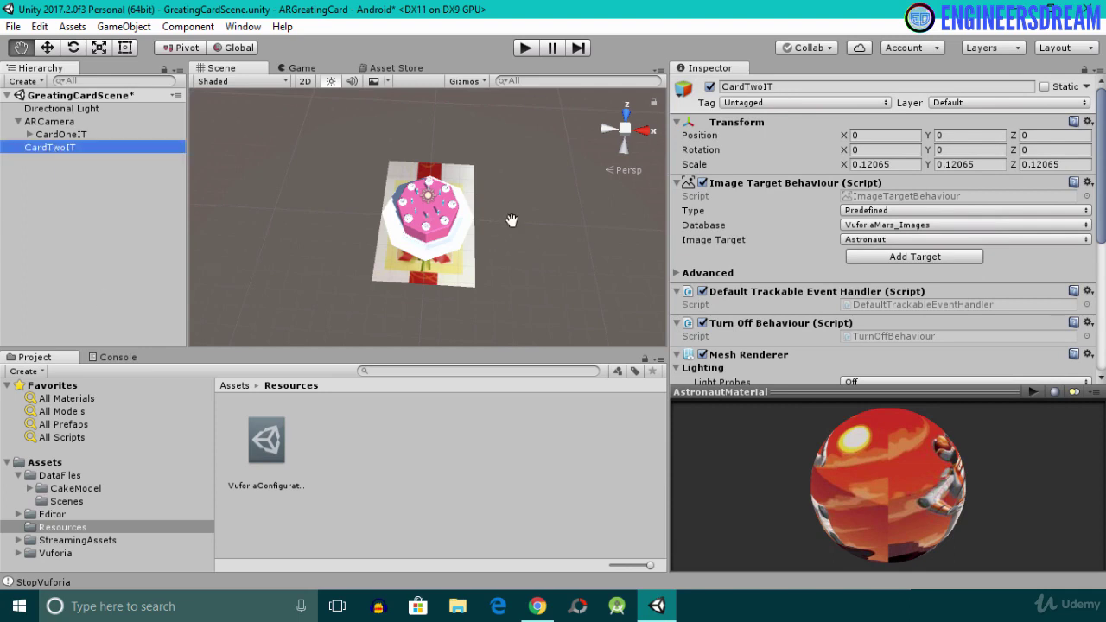
Step: Set CardTwoIT's database to ARONEDATABASE so it tracks CARDTWO, then compare with CardOneIT
{"action": "left_click", "coordinate": [904, 226]}
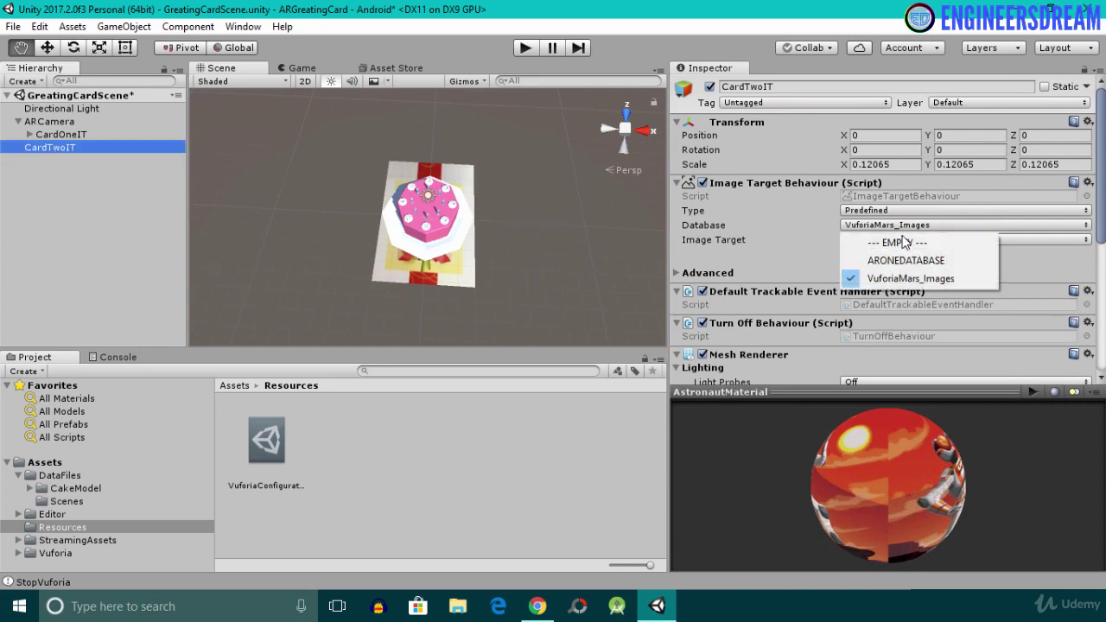
{"action": "left_click", "coordinate": [894, 261]}
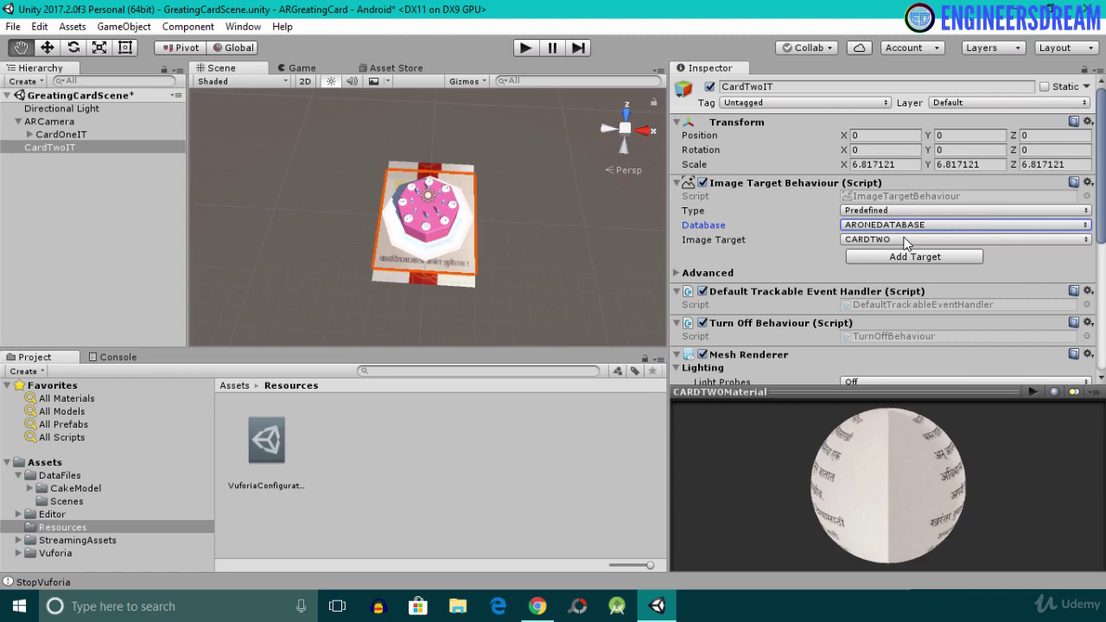
{"action": "left_click", "coordinate": [55, 134]}
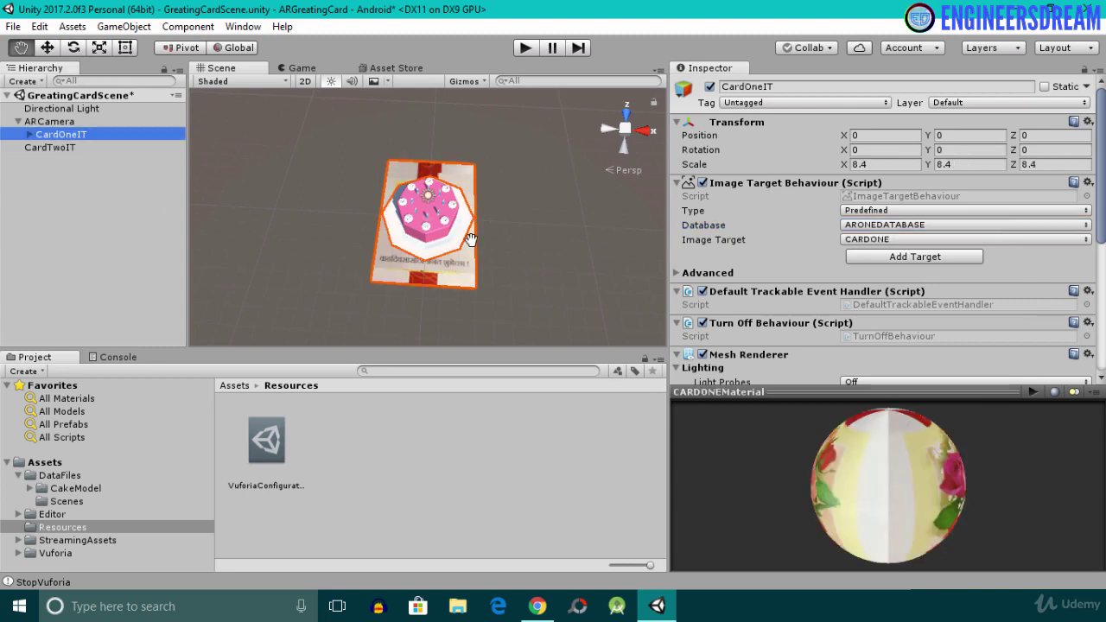
Step: Slide CardTwoIT right to X 10.74 beside the cake card and pan to frame both cards
{"action": "left_click", "coordinate": [51, 148]}
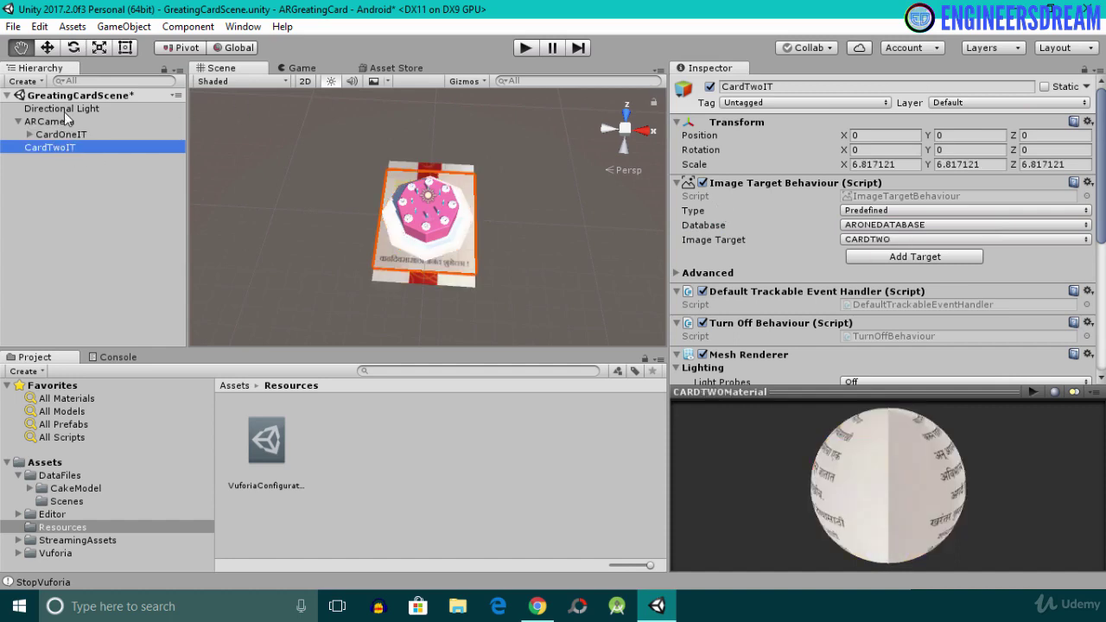
{"action": "left_click", "coordinate": [50, 44]}
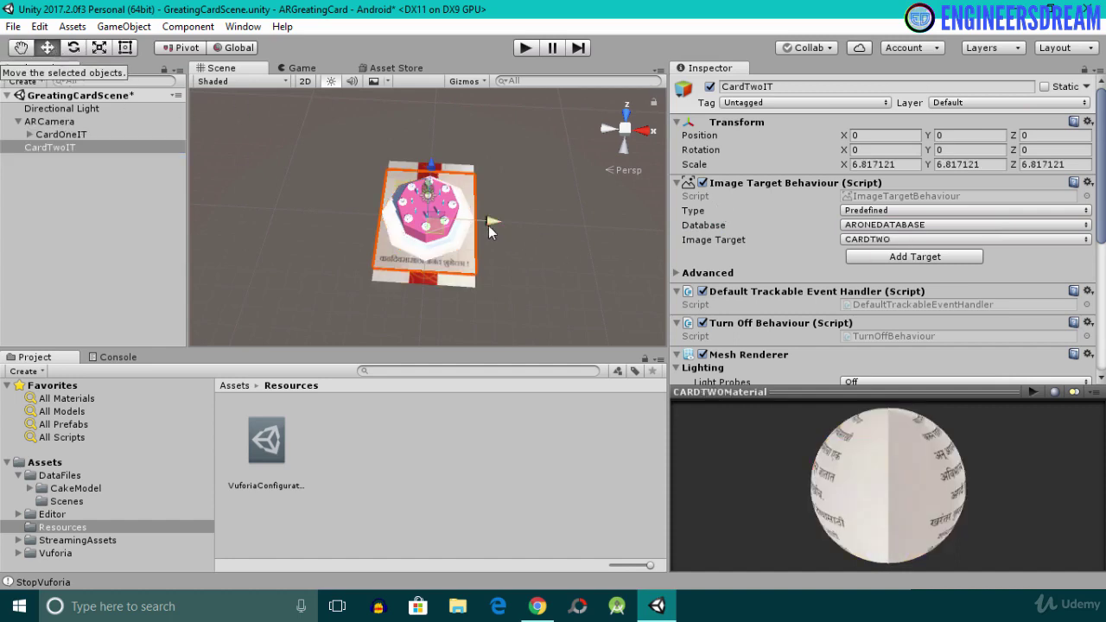
{"action": "left_click_drag", "start_coordinate": [488, 226], "coordinate": [650, 211]}
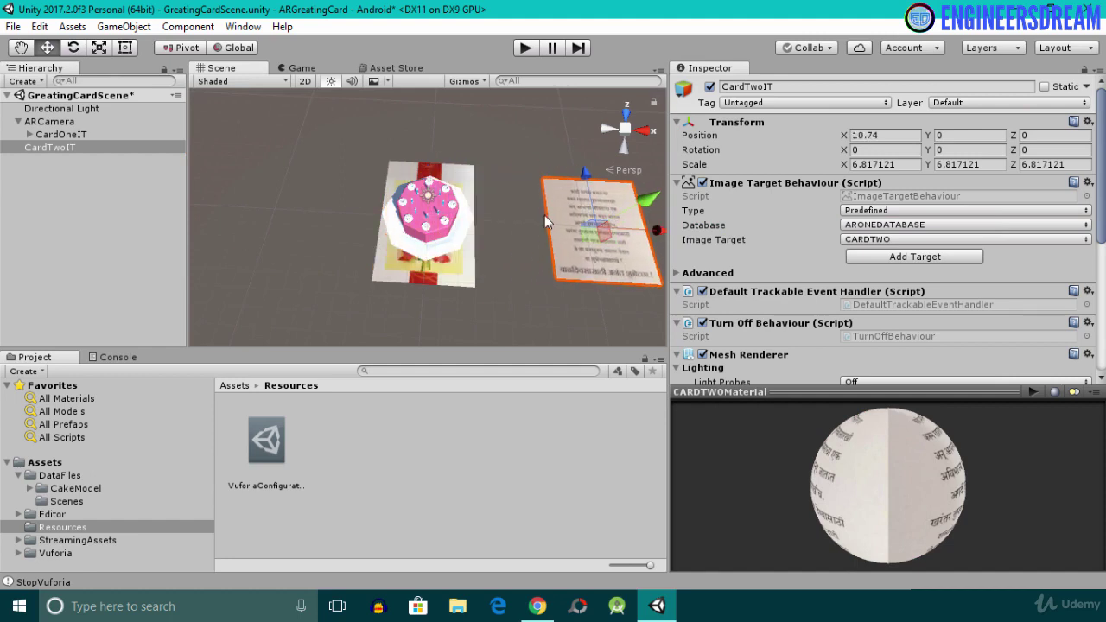
{"action": "left_click", "coordinate": [20, 47]}
{"action": "left_click_drag", "start_coordinate": [536, 231], "coordinate": [424, 226]}
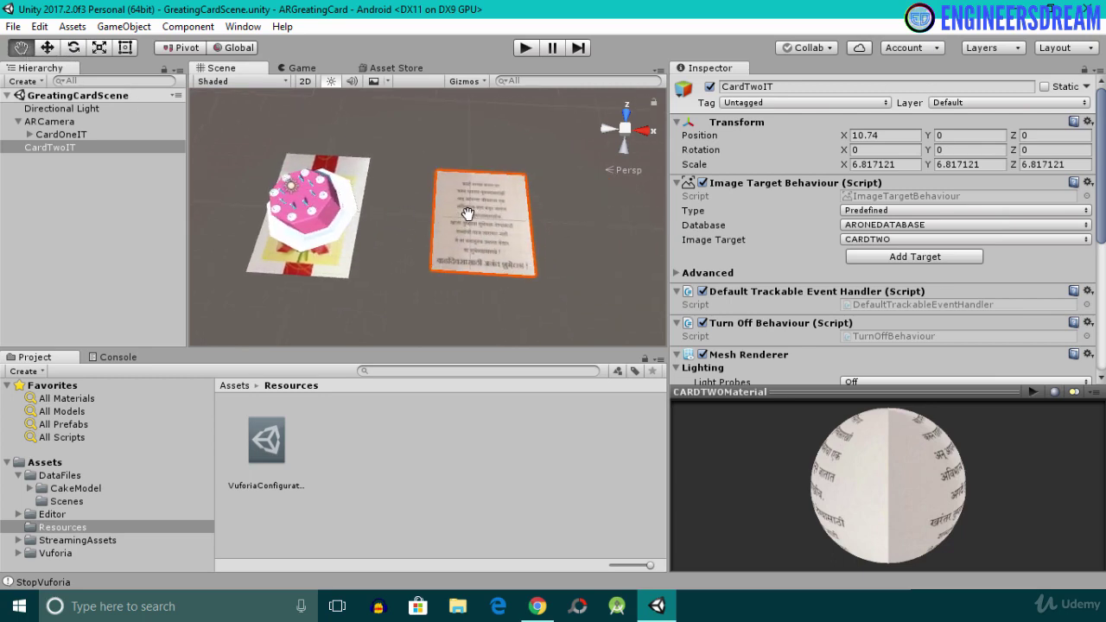
{"action": "left_click", "coordinate": [102, 174]}
{"action": "left_click", "coordinate": [62, 146]}
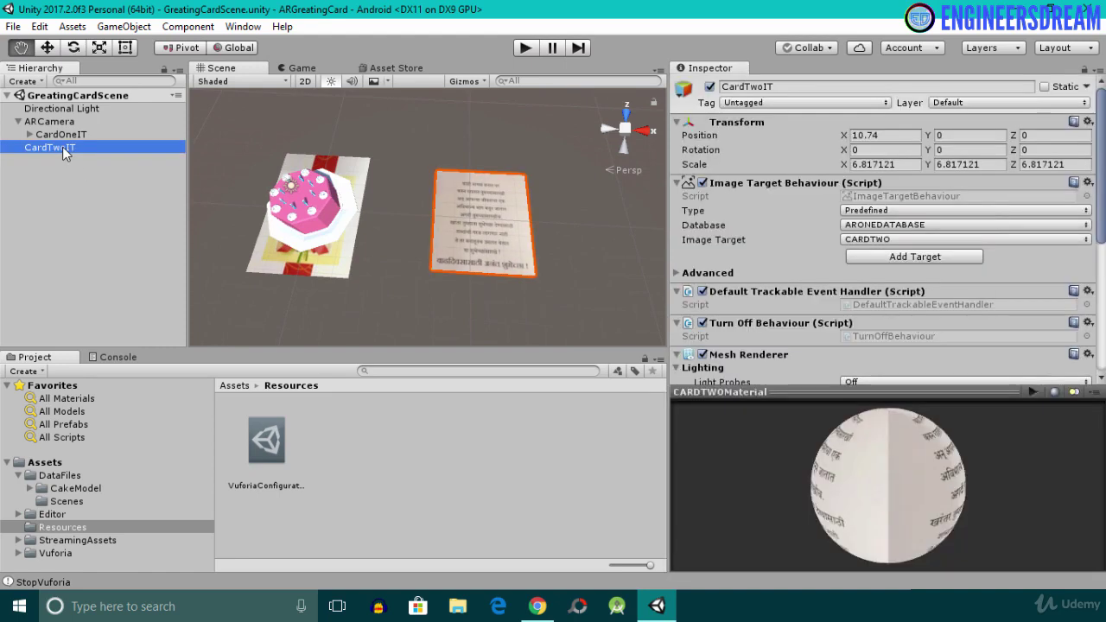
Step: Add a child Plane under CardTwoIT and scale it down toward card size
{"action": "right_click", "coordinate": [63, 146]}
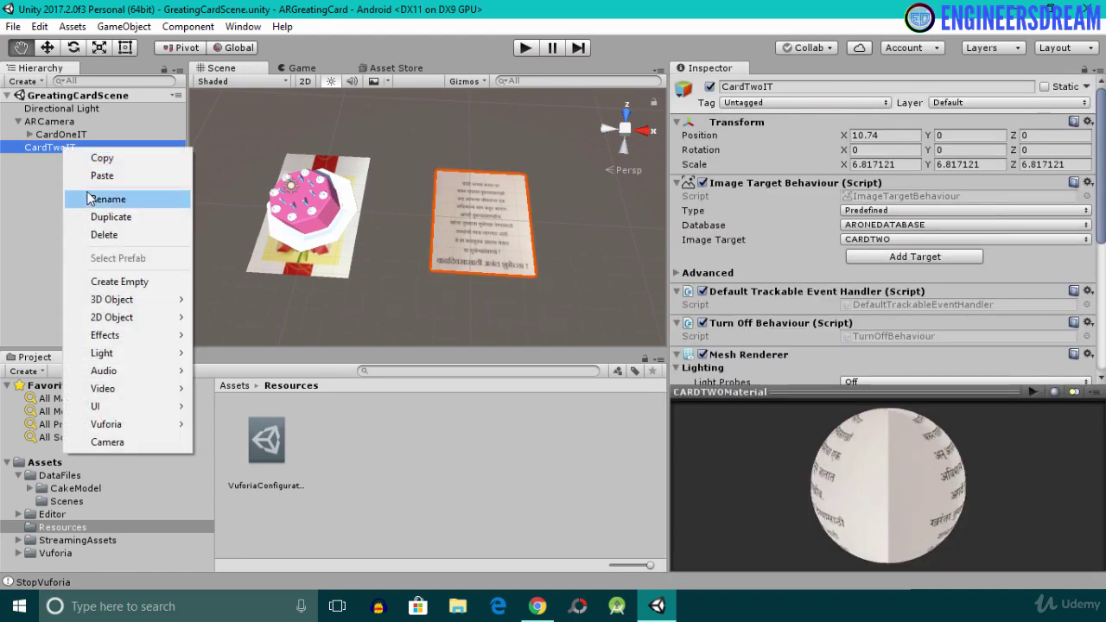
{"action": "mouse_move", "coordinate": [118, 303]}
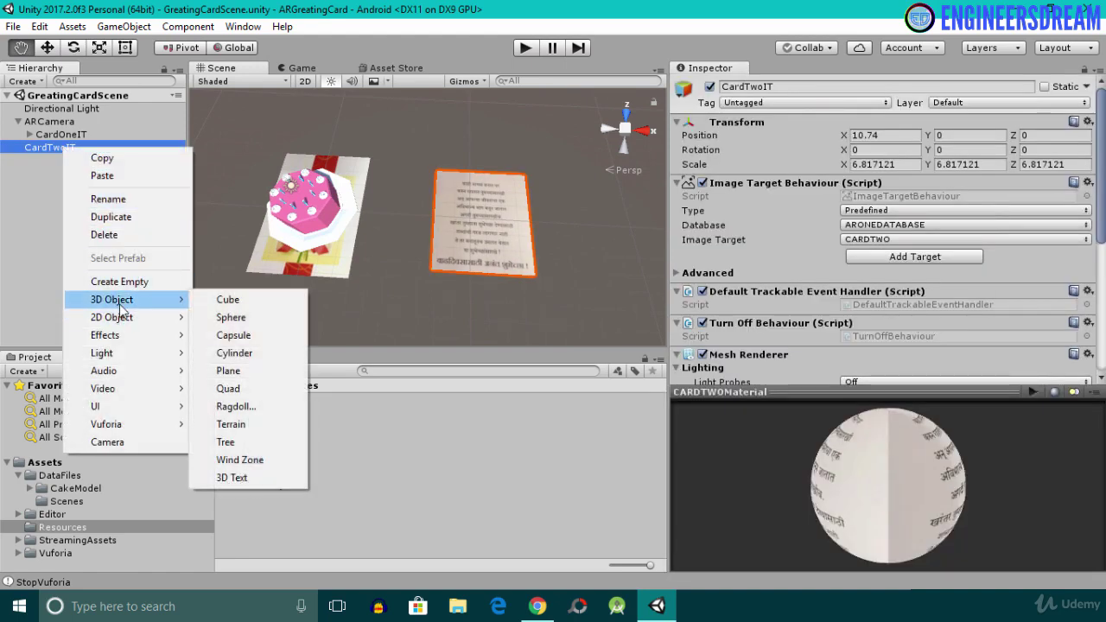
{"action": "left_click", "coordinate": [229, 371]}
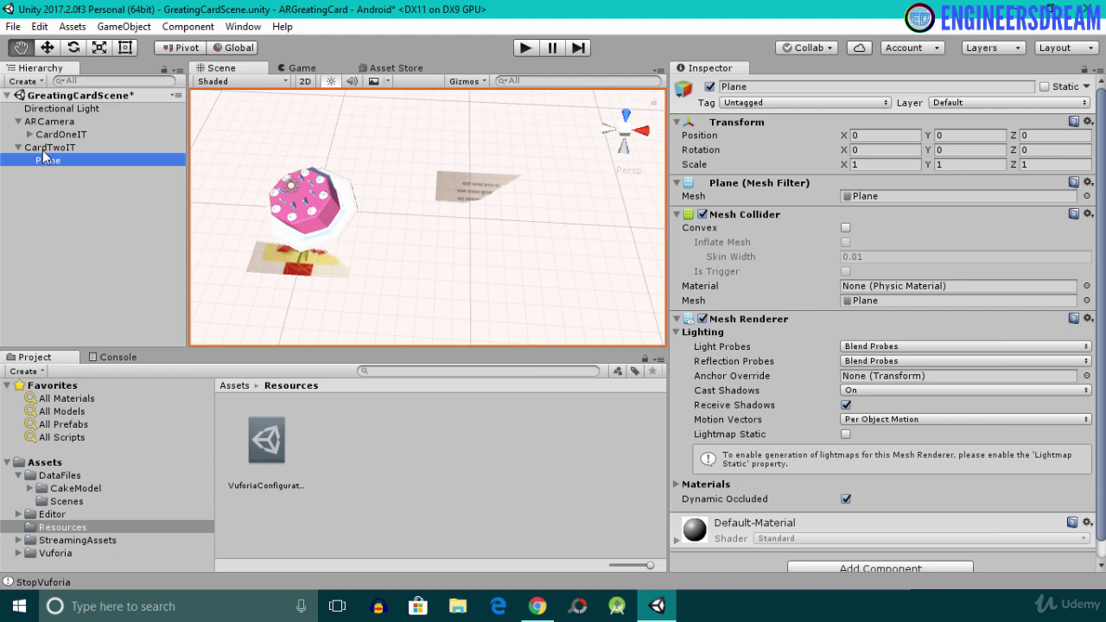
{"action": "left_click", "coordinate": [98, 48]}
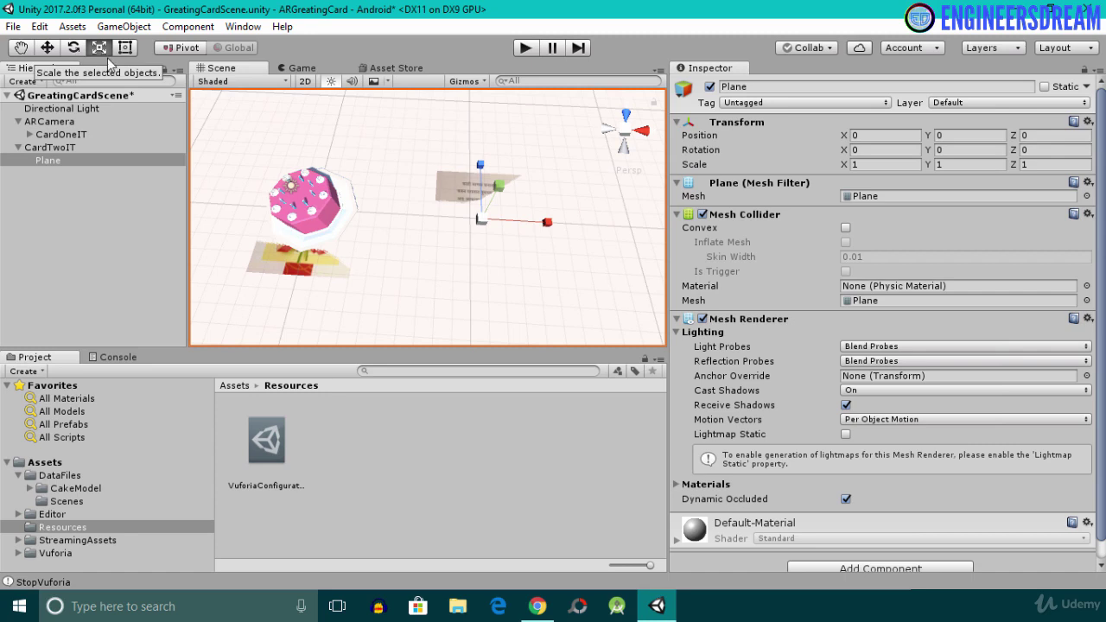
{"action": "left_click_drag", "start_coordinate": [481, 227], "coordinate": [402, 221]}
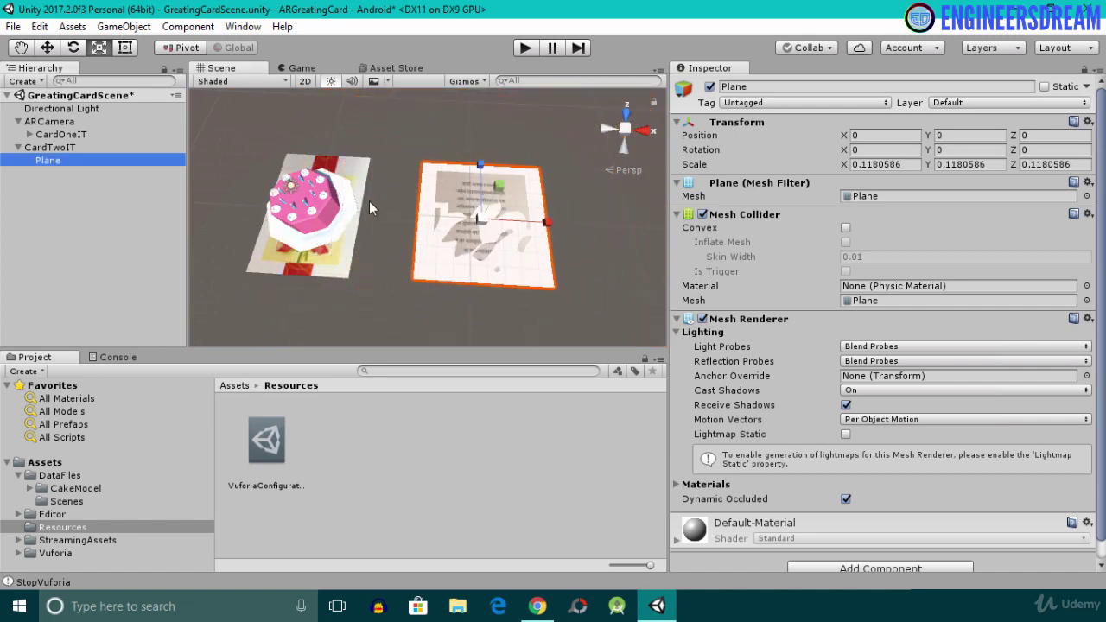
Step: Resize the plane's edges to fit the card image and set its Position Y to 0.1
{"action": "left_click", "coordinate": [125, 47]}
{"action": "left_click_drag", "start_coordinate": [485, 168], "coordinate": [476, 131]}
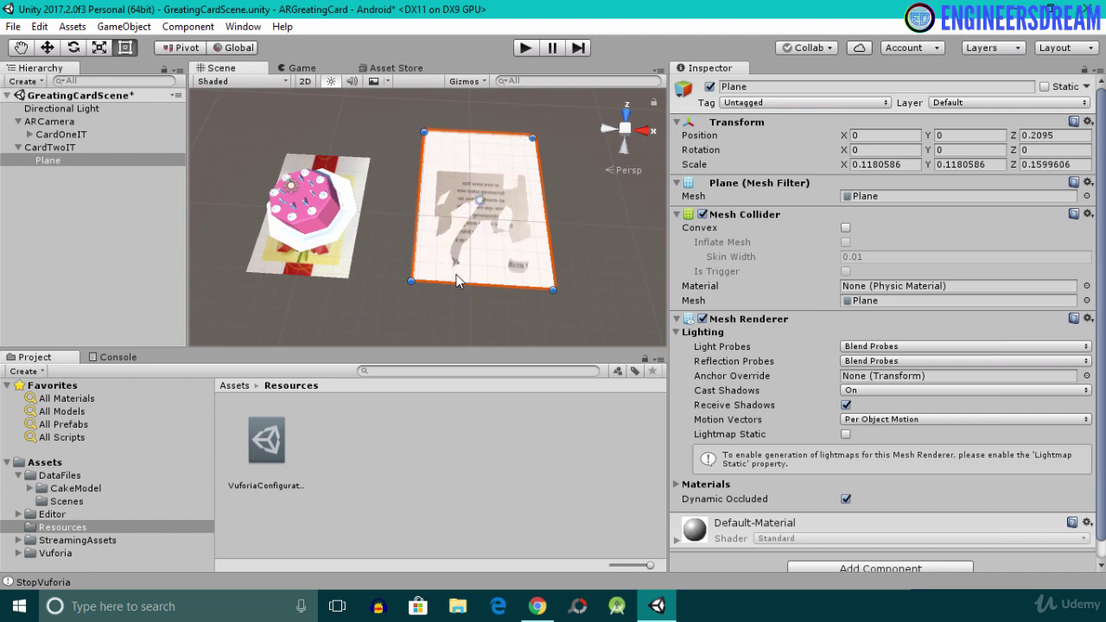
{"action": "left_click_drag", "start_coordinate": [463, 285], "coordinate": [467, 304]}
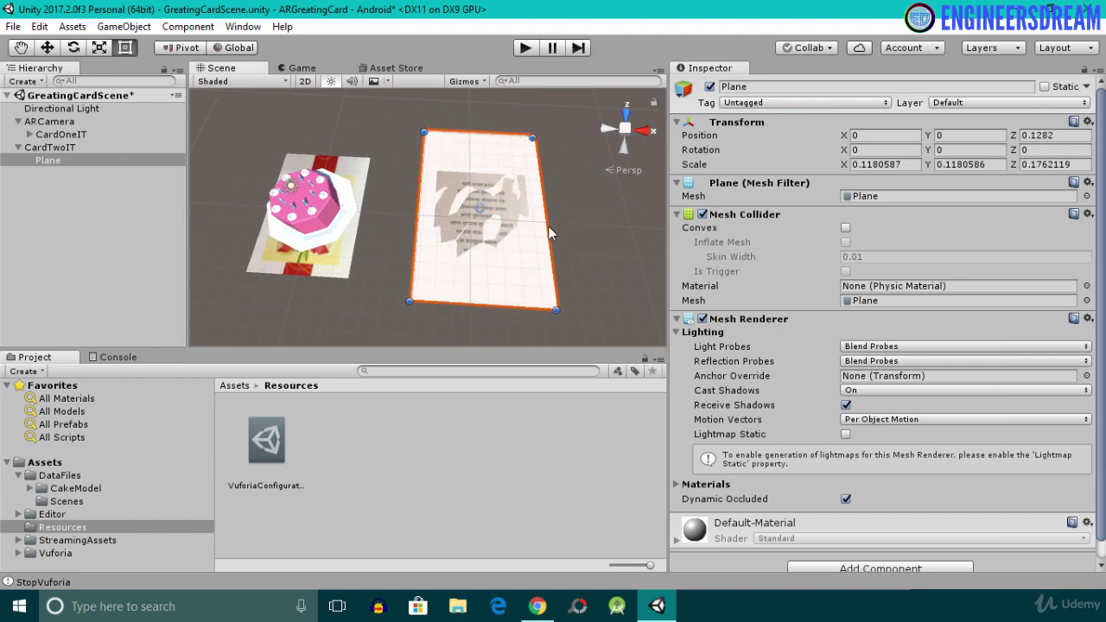
{"action": "left_click_drag", "start_coordinate": [480, 134], "coordinate": [481, 143]}
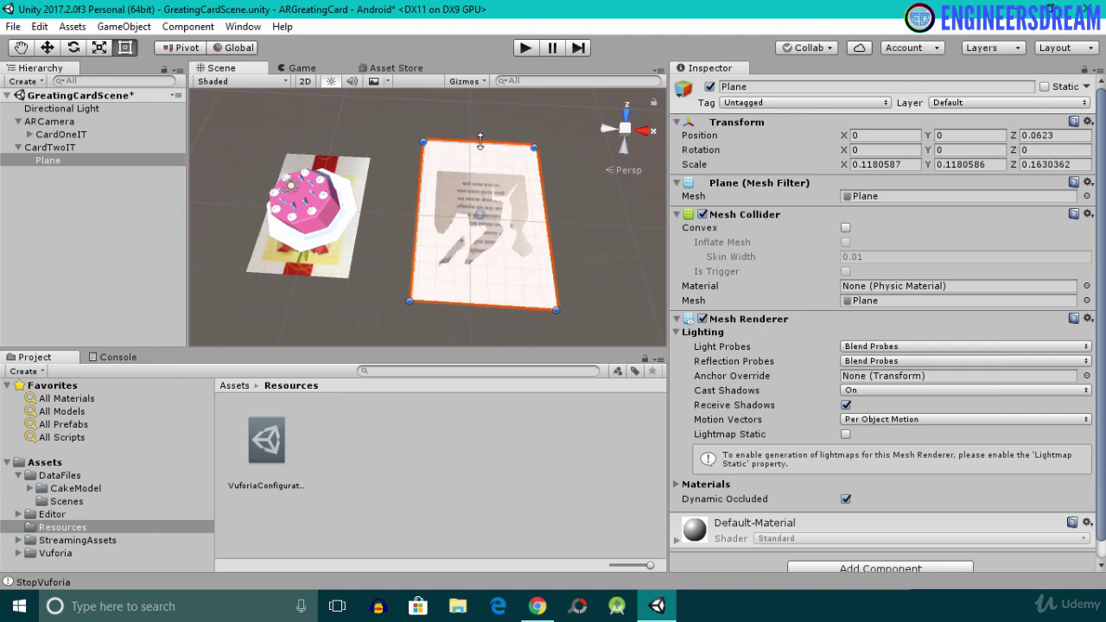
{"action": "left_click", "coordinate": [43, 161]}
{"action": "left_click", "coordinate": [955, 137]}
{"action": "type", "text": "0.1"}
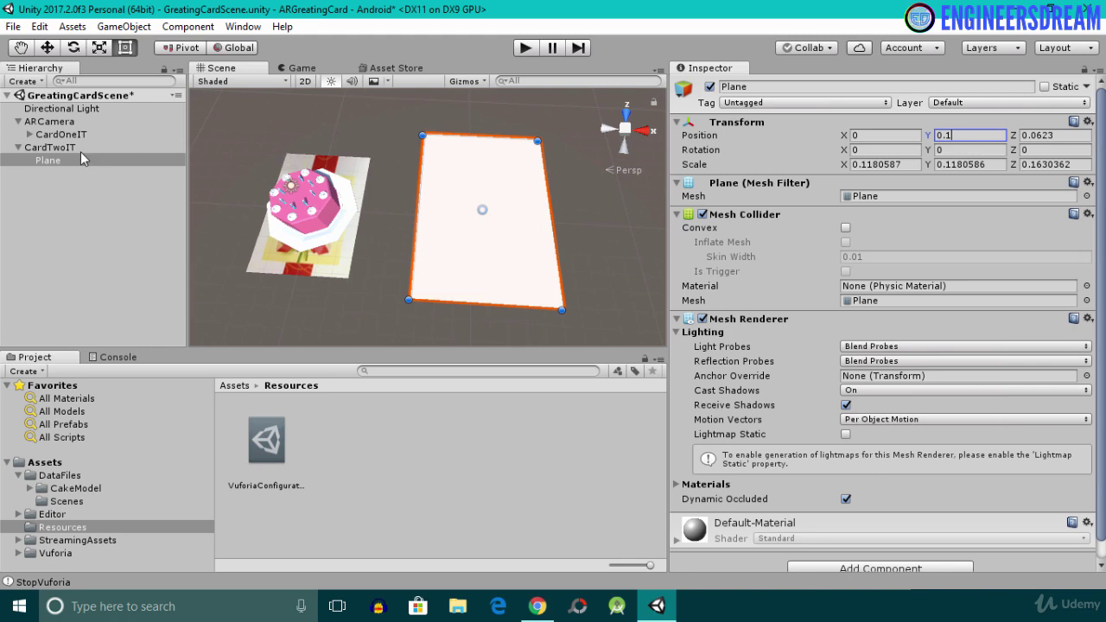
Step: Save the scene and open the Assets/DataFiles folder
{"action": "key", "text": "ctrl+s"}
{"action": "left_click", "coordinate": [233, 386]}
{"action": "double_click", "coordinate": [270, 456]}
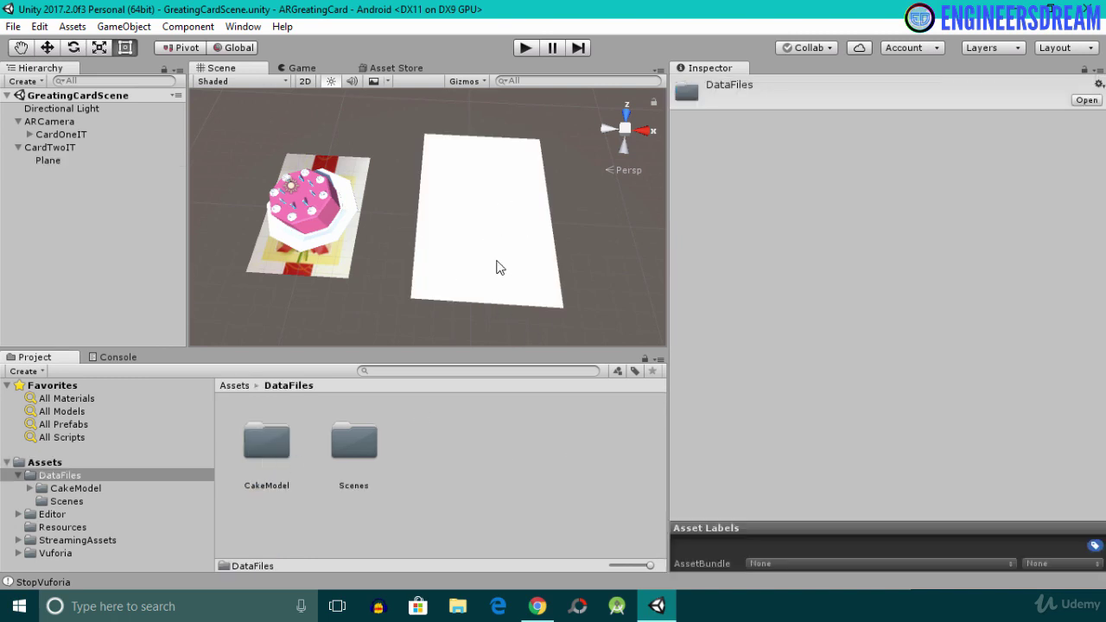
Step: Create a Materials folder inside DataFiles
{"action": "right_click", "coordinate": [446, 479]}
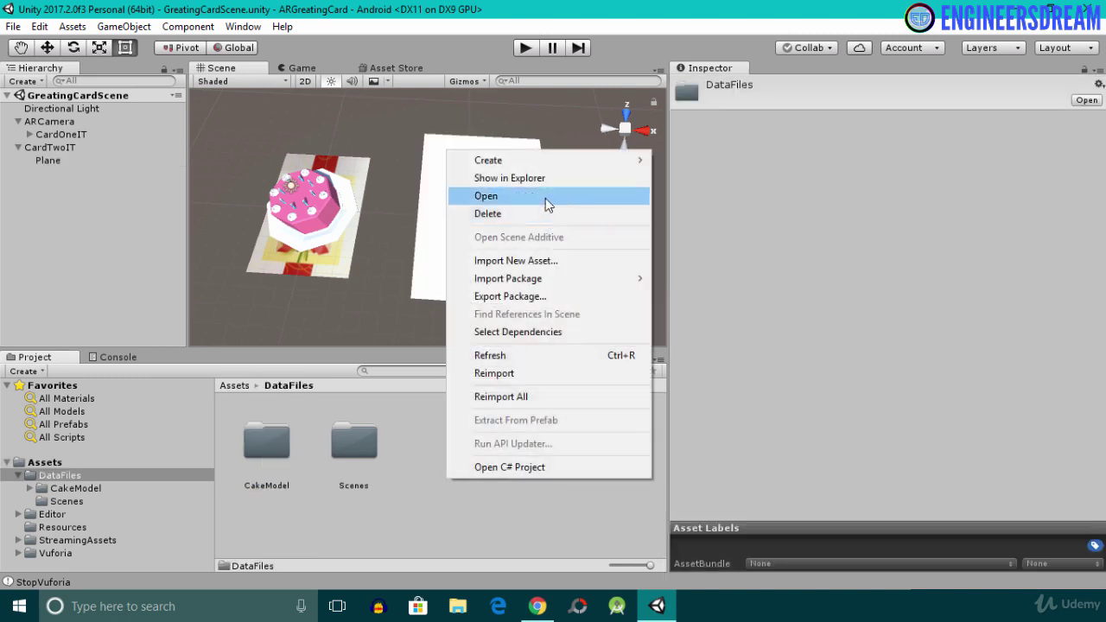
{"action": "mouse_move", "coordinate": [562, 160]}
{"action": "left_click", "coordinate": [689, 110]}
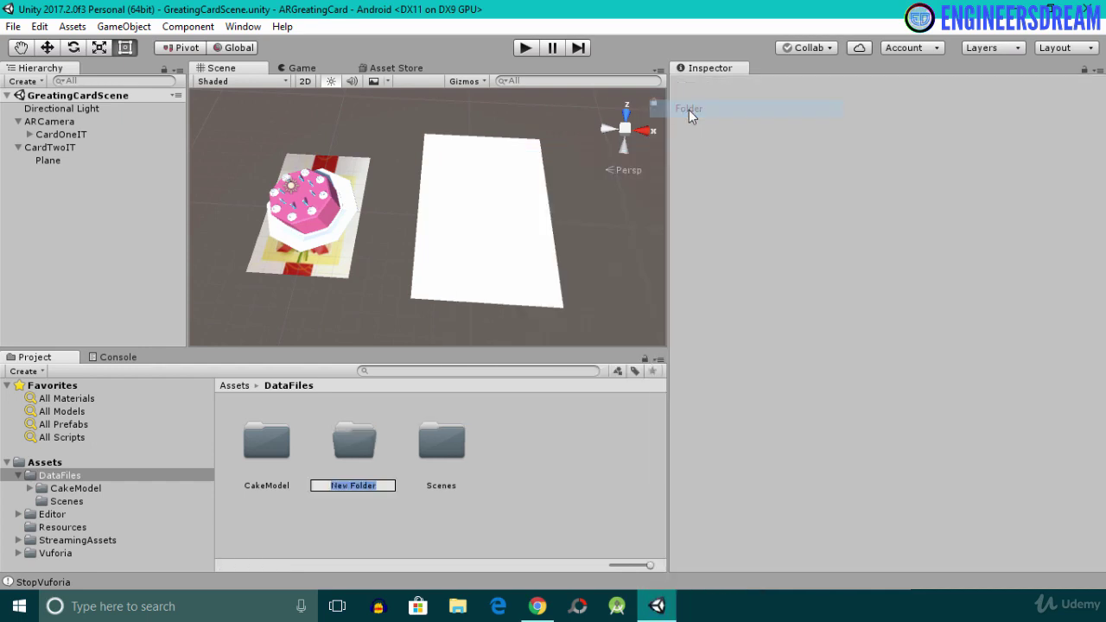
{"action": "key", "text": "BackSpace"}
{"action": "type", "text": "Materials"}
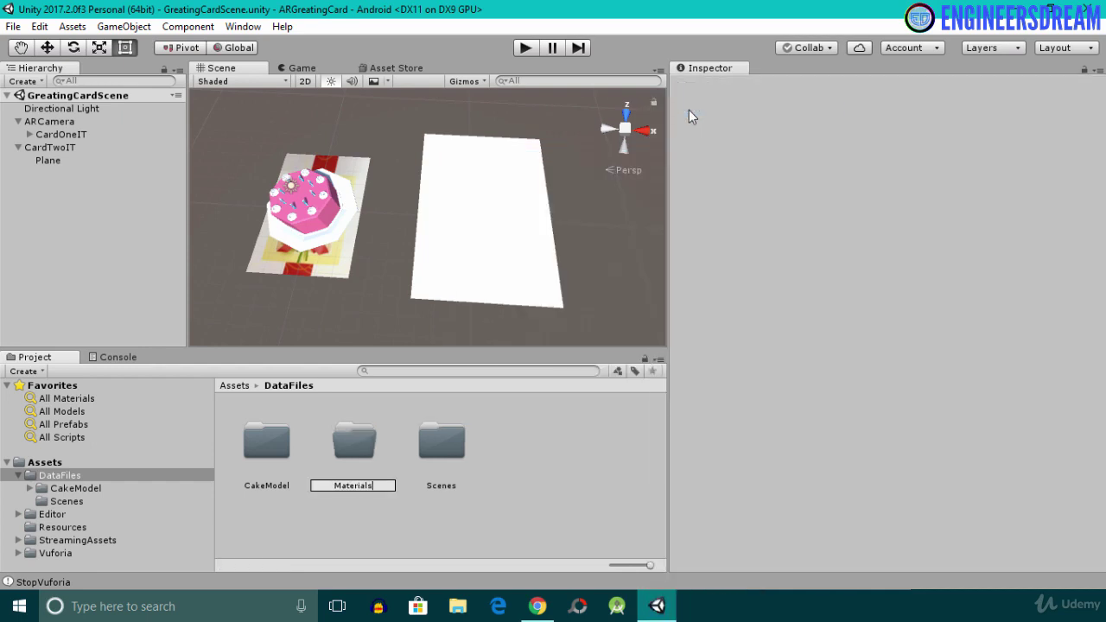
{"action": "key", "text": "Return"}
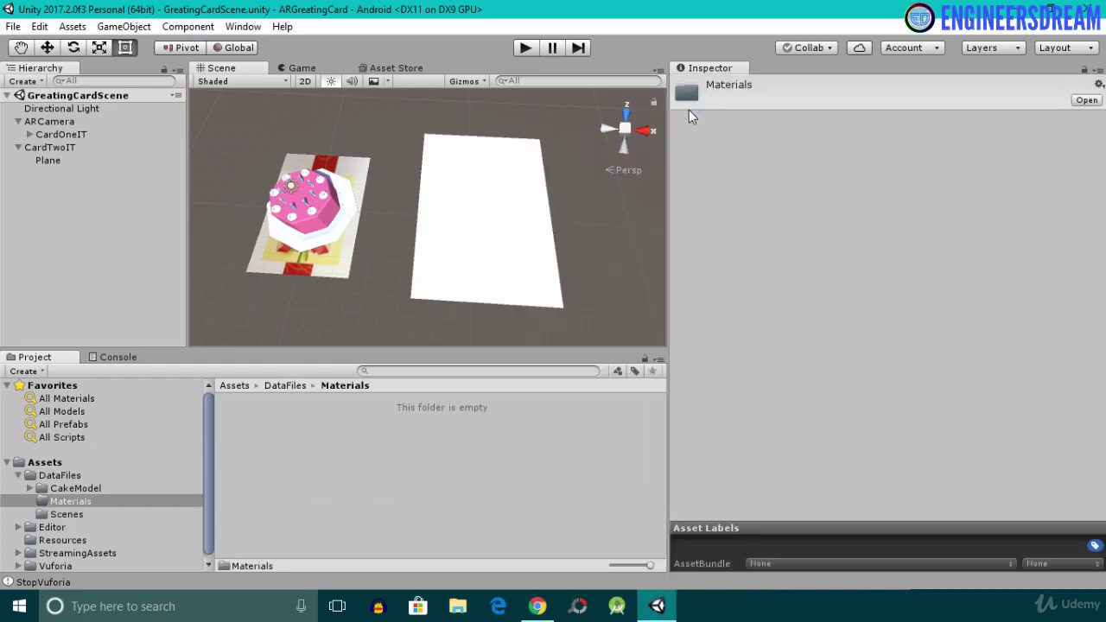
Step: Create a new material named Blue in the Materials folder
{"action": "right_click", "coordinate": [355, 463]}
{"action": "mouse_move", "coordinate": [478, 140]}
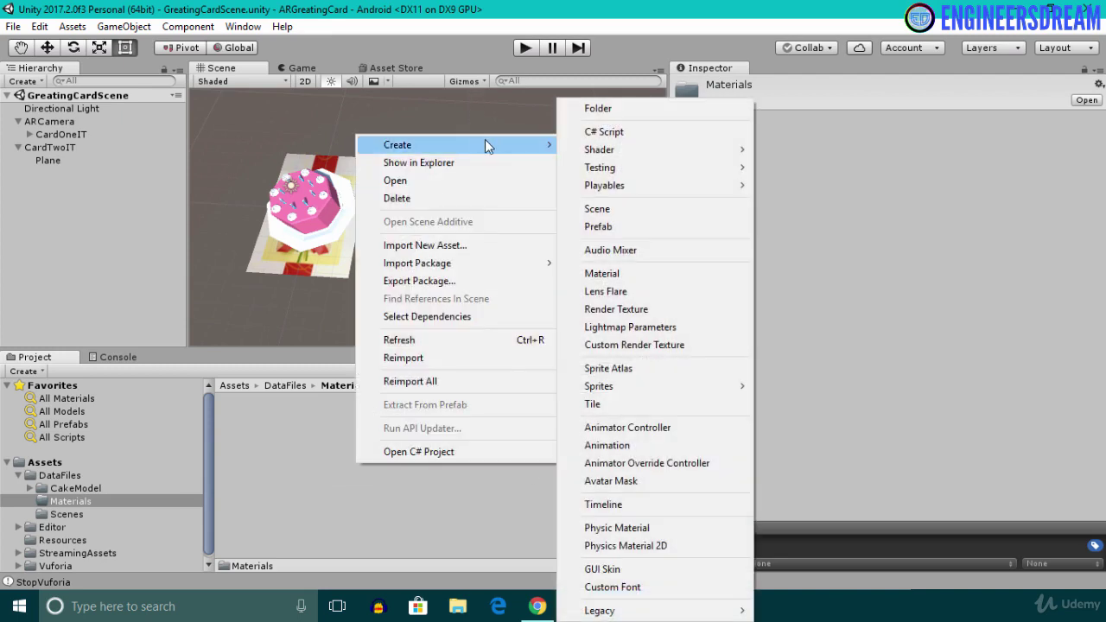
{"action": "left_click", "coordinate": [600, 274]}
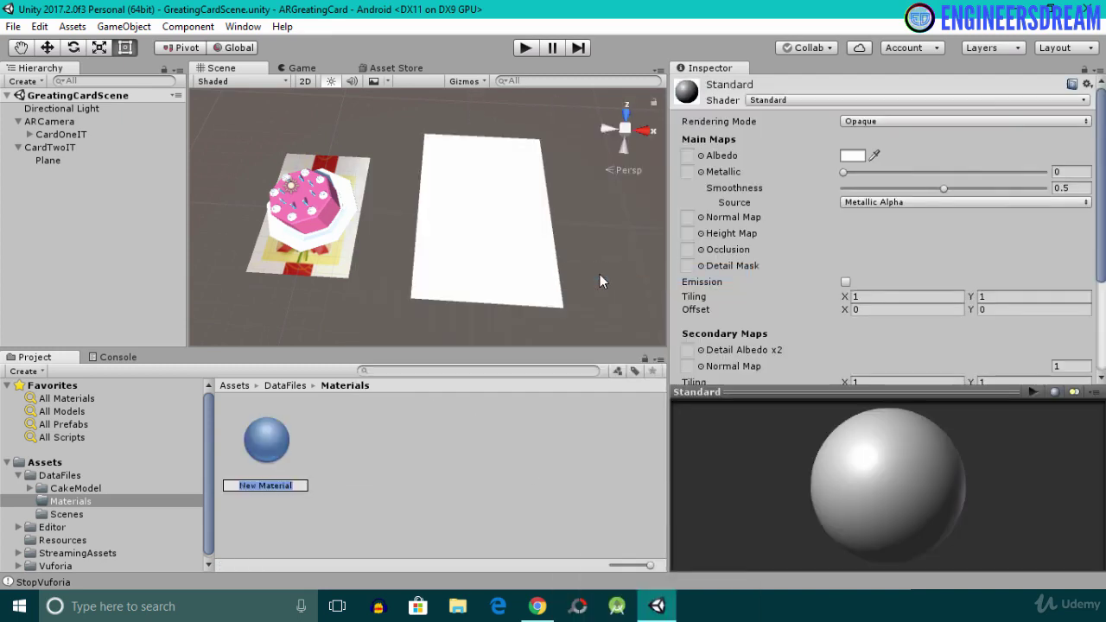
{"action": "type", "text": "Blue"}
{"action": "key", "text": "Return"}
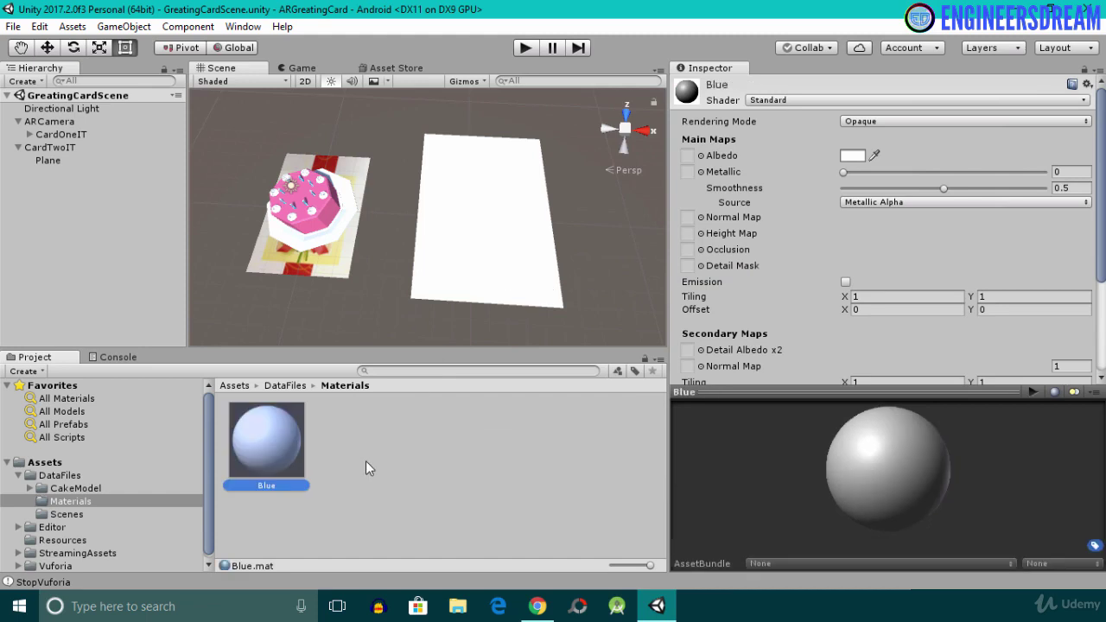
Step: Give the Blue material a bright blue base colour, 08B7FF
{"action": "left_click", "coordinate": [850, 157]}
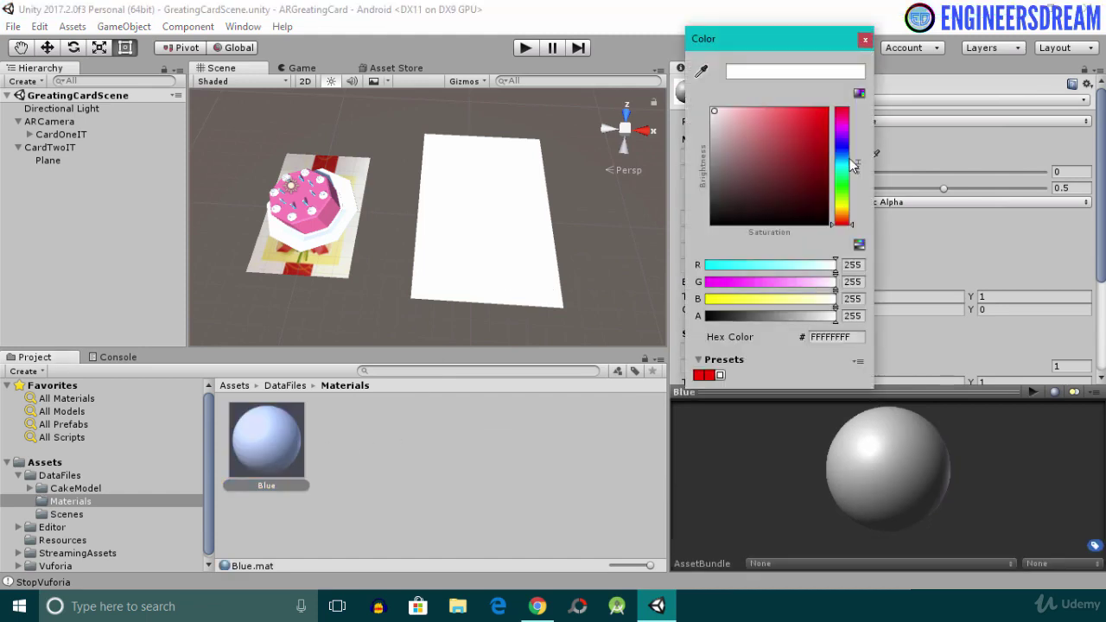
{"action": "left_click_drag", "start_coordinate": [848, 121], "coordinate": [847, 161]}
{"action": "left_click_drag", "start_coordinate": [810, 120], "coordinate": [827, 105]}
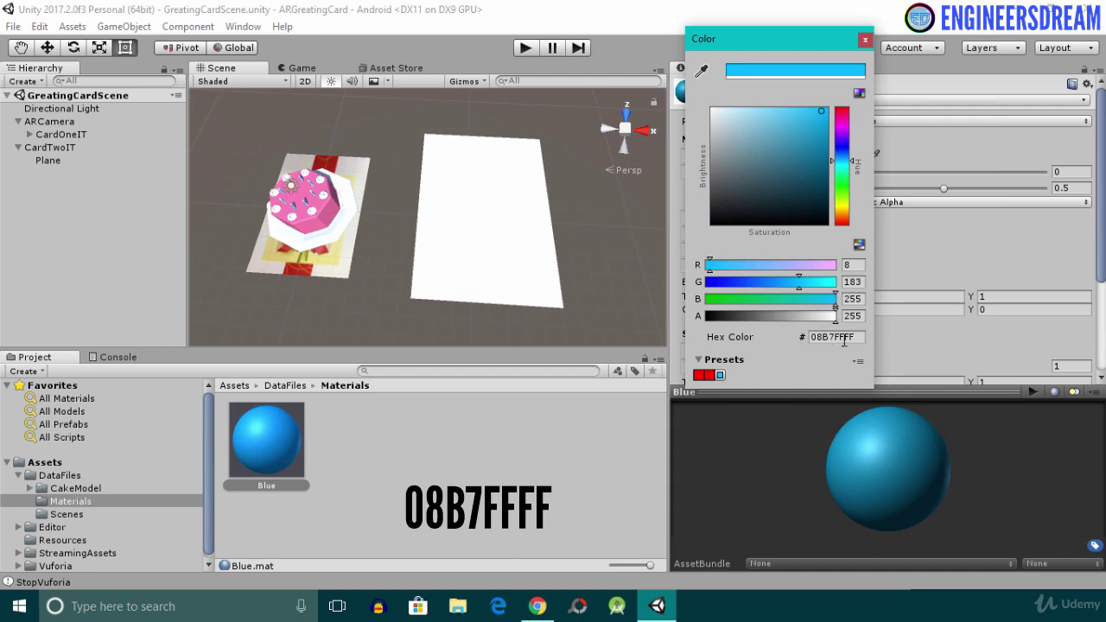
{"action": "left_click", "coordinate": [866, 39]}
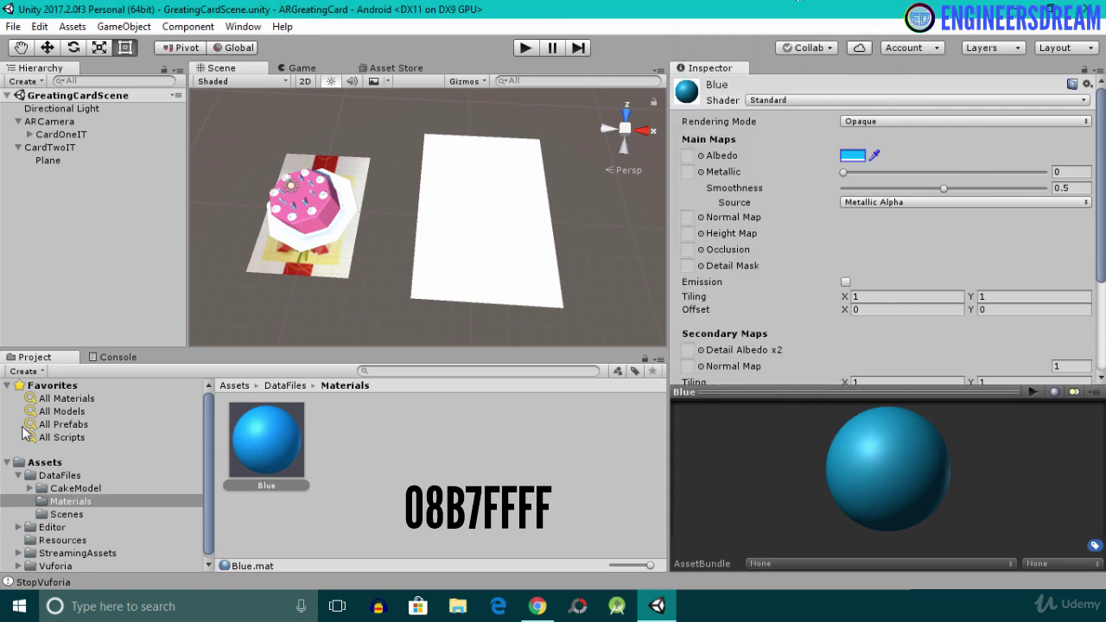
Step: Apply the Blue material to the white second card, save, and reselect CardTwoIT
{"action": "left_click_drag", "start_coordinate": [282, 443], "coordinate": [458, 249]}
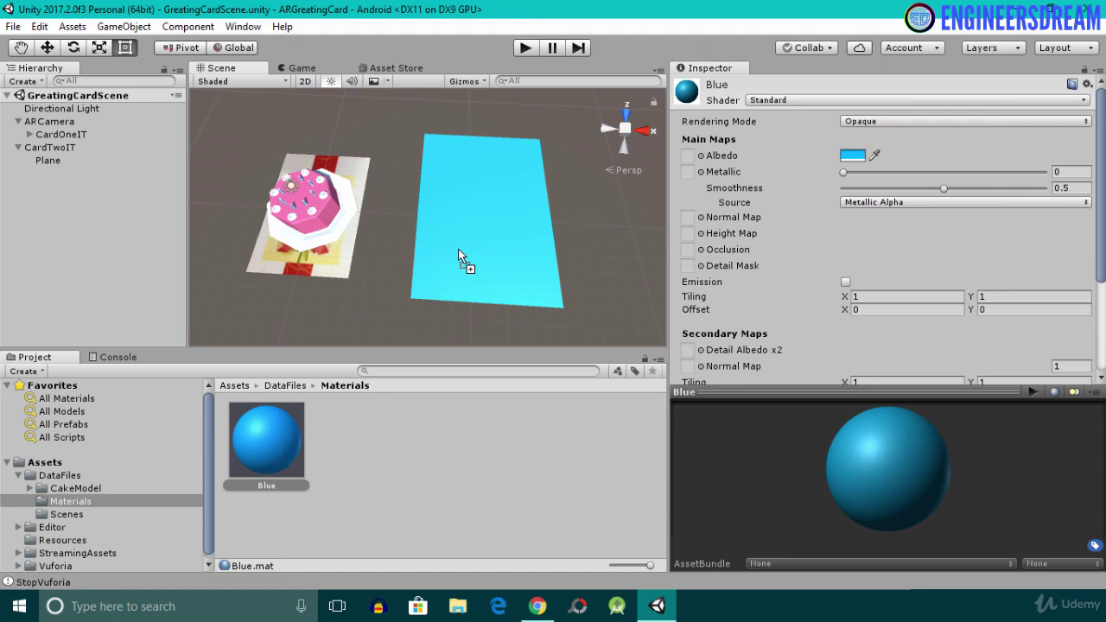
{"action": "key", "text": "ctrl+s"}
{"action": "left_click", "coordinate": [69, 180]}
{"action": "left_click", "coordinate": [45, 148]}
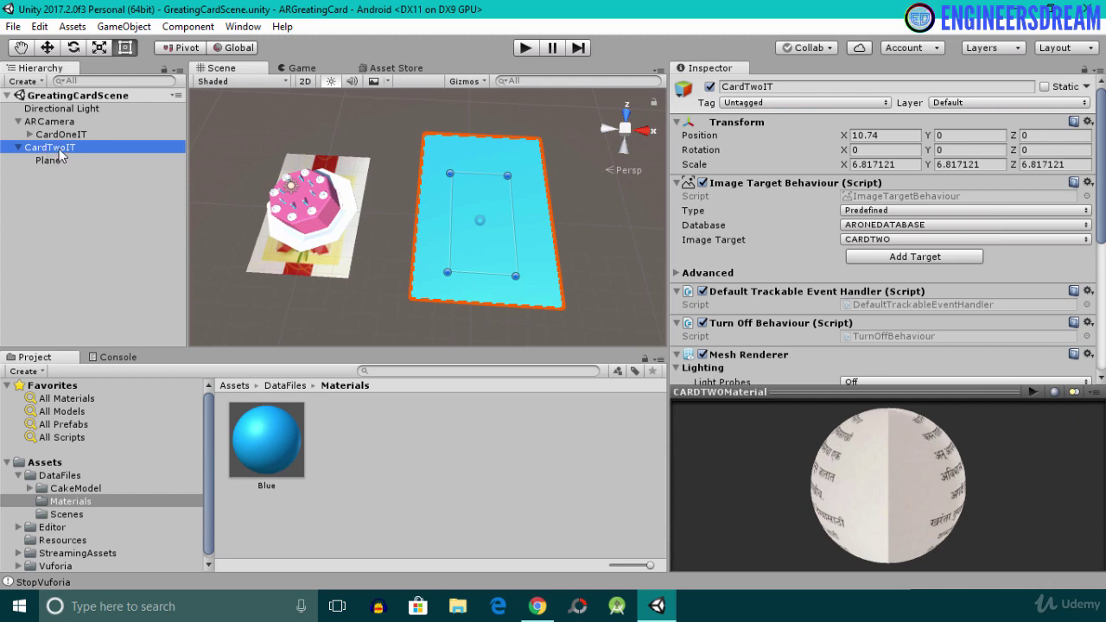
Step: Add a 3D Text object under CardTwoIT and orbit to see it upright
{"action": "right_click", "coordinate": [61, 155]}
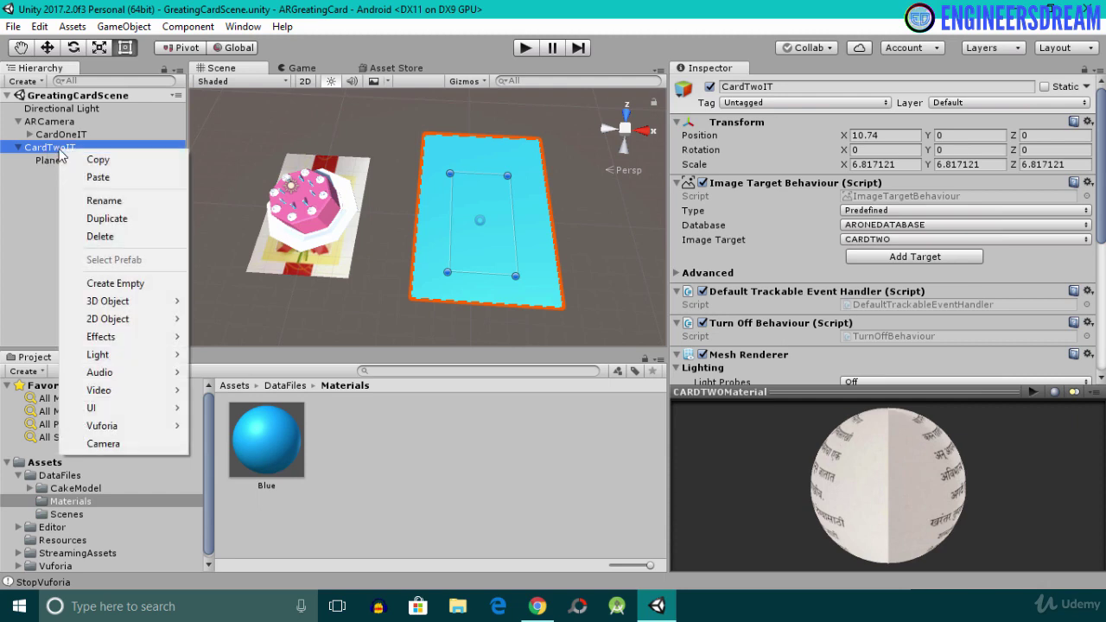
{"action": "mouse_move", "coordinate": [131, 302]}
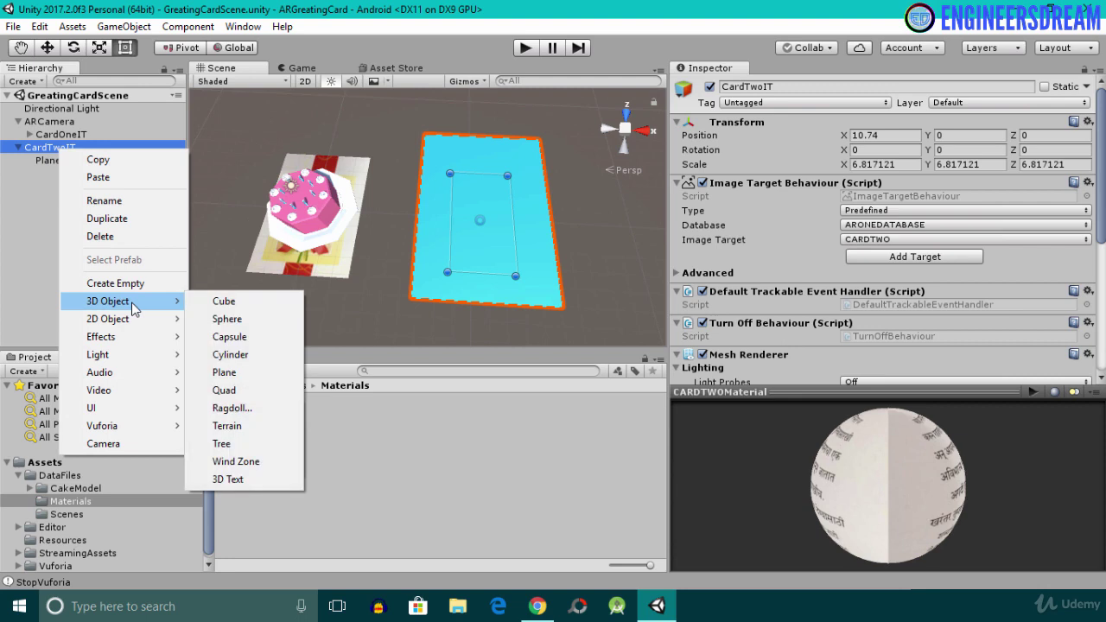
{"action": "left_click", "coordinate": [234, 479]}
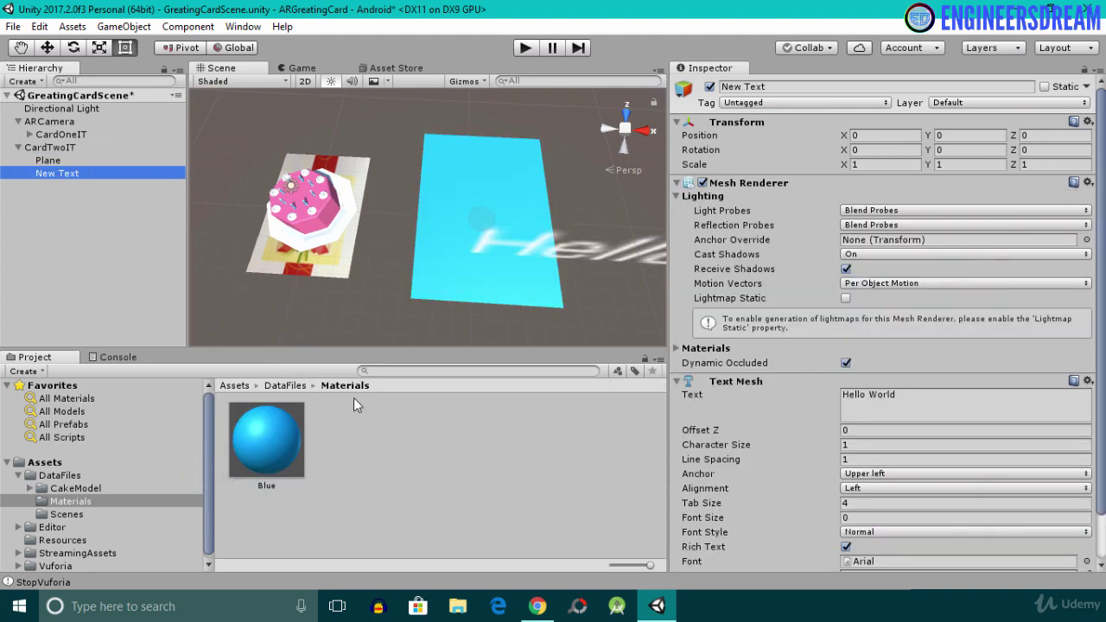
{"action": "scroll", "coordinate": [556, 263], "scroll_direction": "down", "scroll_amount": 8}
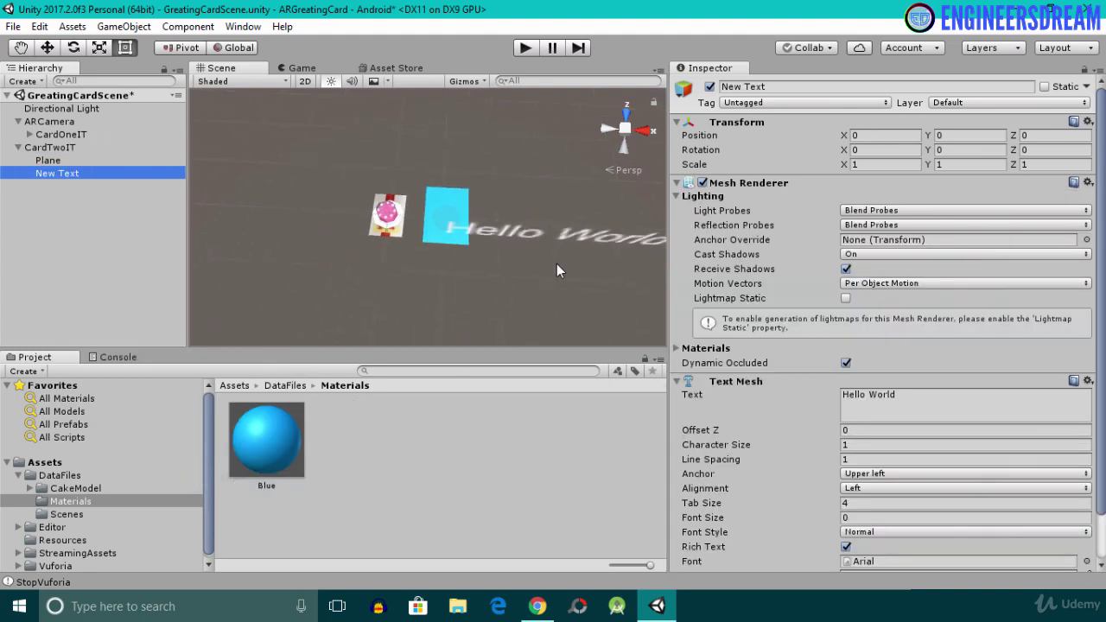
{"action": "left_click_drag", "start_coordinate": [529, 294], "coordinate": [532, 268], "text": "alt"}
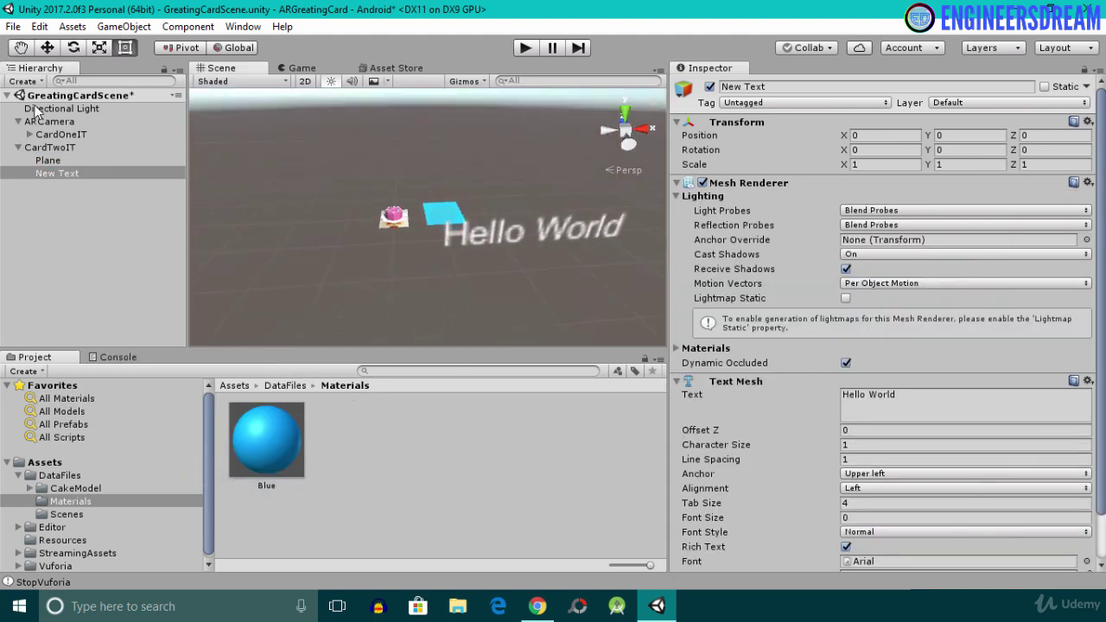
Step: Raise the text to Y 1.44, shift it left to X -0.64, and rename it HBD
{"action": "left_click", "coordinate": [48, 48]}
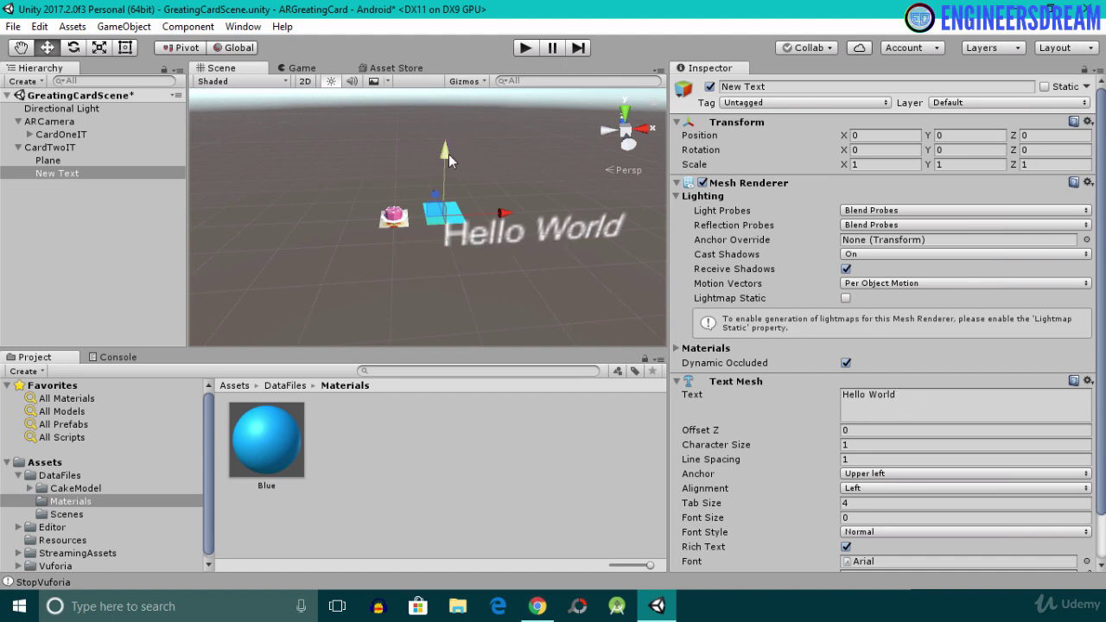
{"action": "left_click_drag", "start_coordinate": [448, 154], "coordinate": [431, 114]}
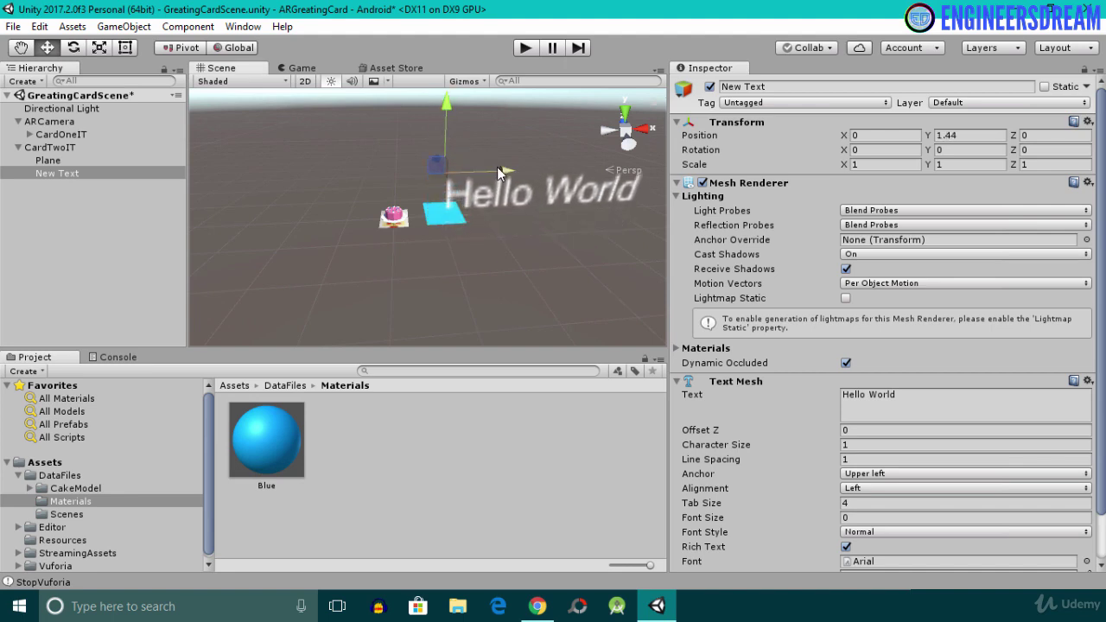
{"action": "left_click_drag", "start_coordinate": [497, 168], "coordinate": [477, 170]}
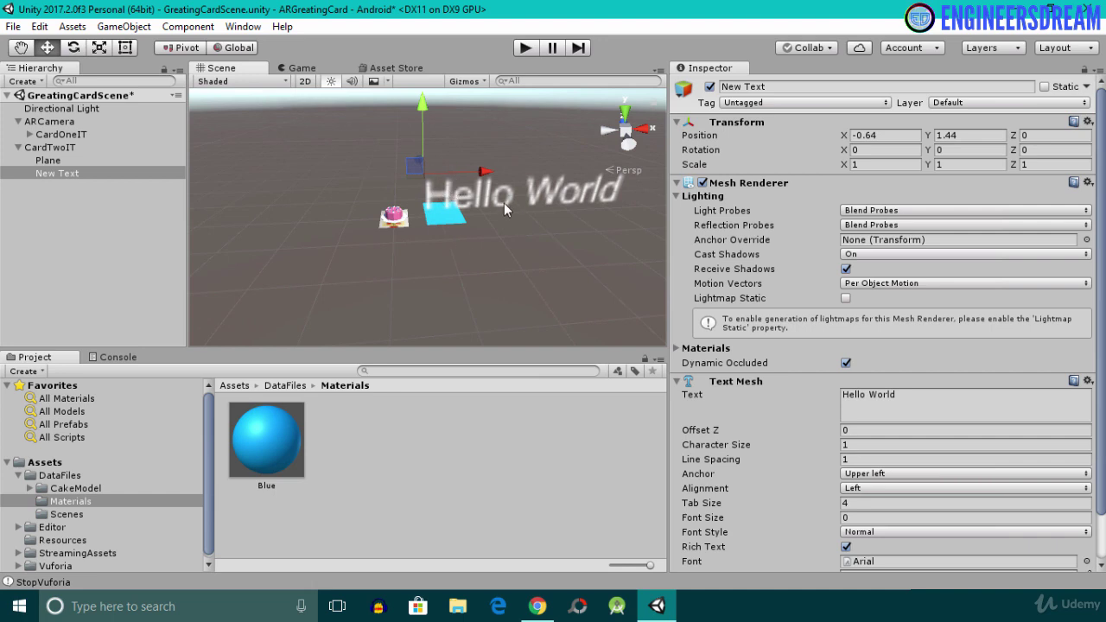
{"action": "left_click", "coordinate": [79, 174]}
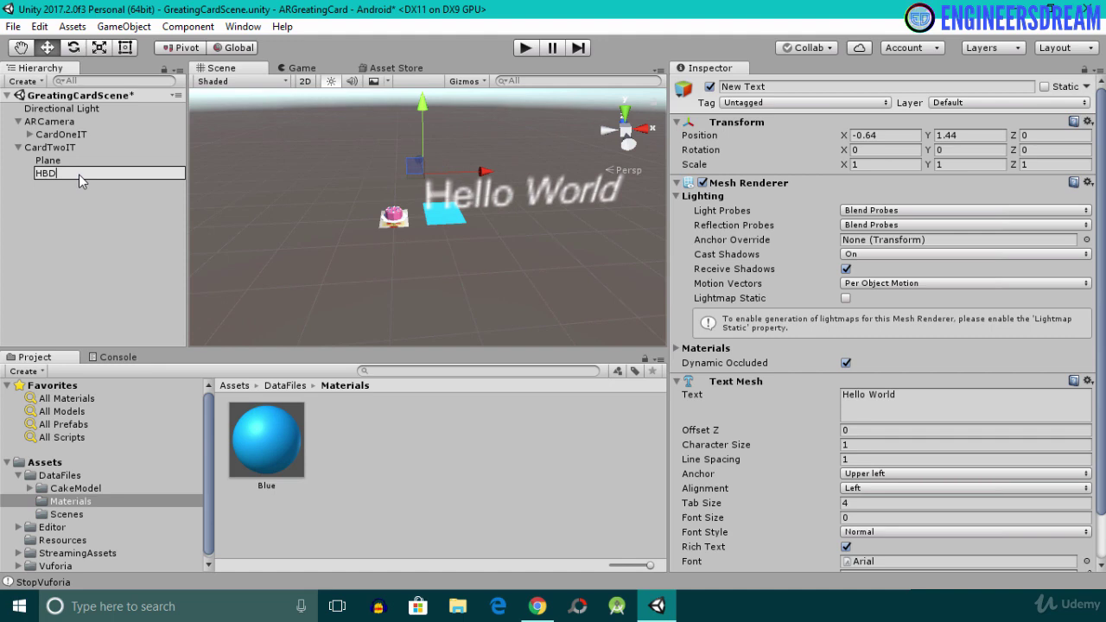
{"action": "key", "text": "Return"}
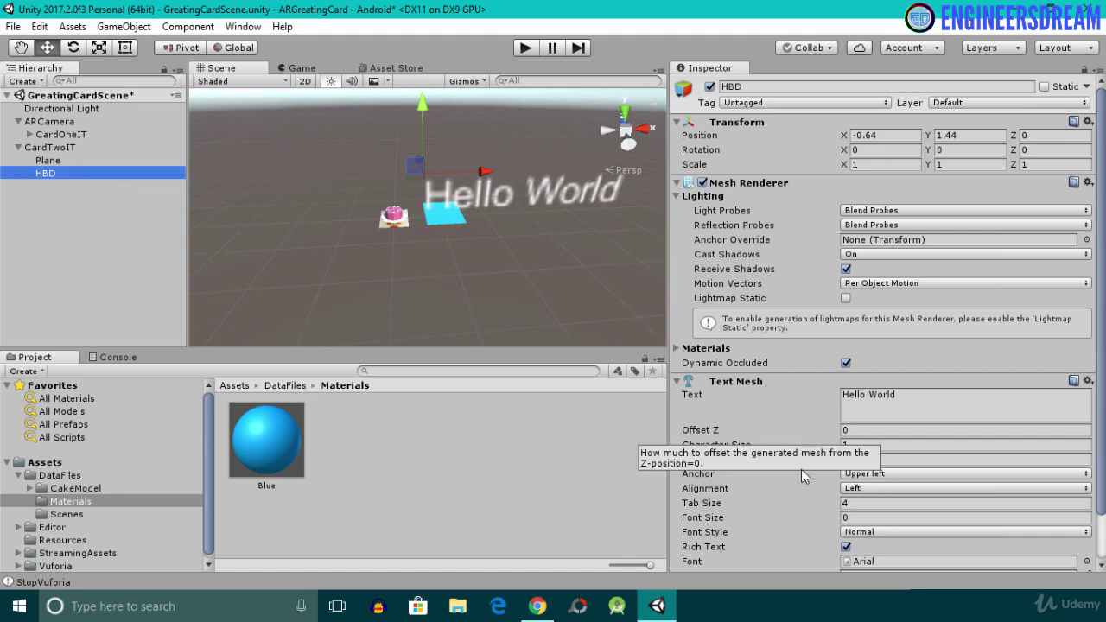
Step: Replace Hello World with HAPPY and BIRTHDAY on two lines, then the recipient's name on a third
{"action": "left_click", "coordinate": [906, 398]}
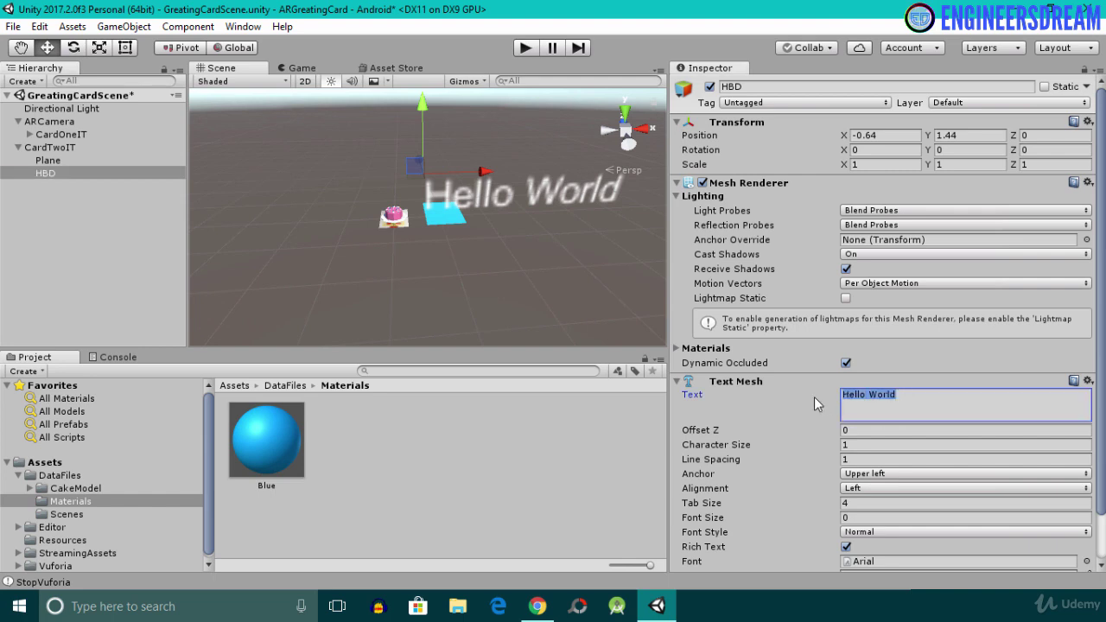
{"action": "type", "text": "ha"}
{"action": "key", "text": "BackSpace"}
{"action": "key", "text": "BackSpace"}
{"action": "type", "text": "HAPPY"}
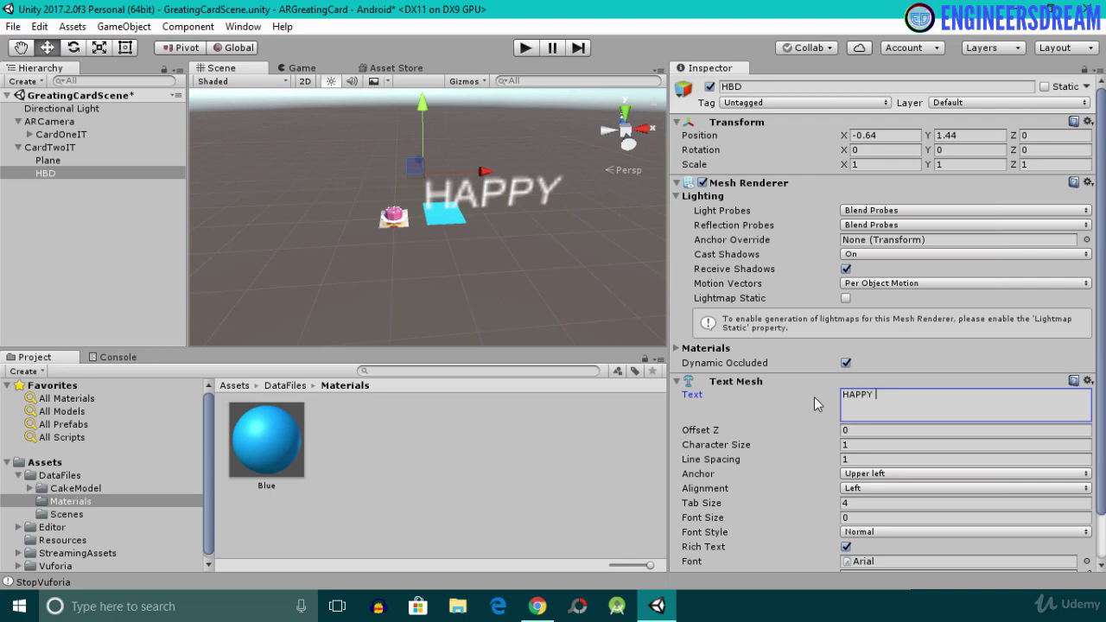
{"action": "key", "text": "Return"}
{"action": "type", "text": "BIRTHDAY"}
{"action": "key", "text": "Return"}
{"action": "type", "text": "DINESH"}
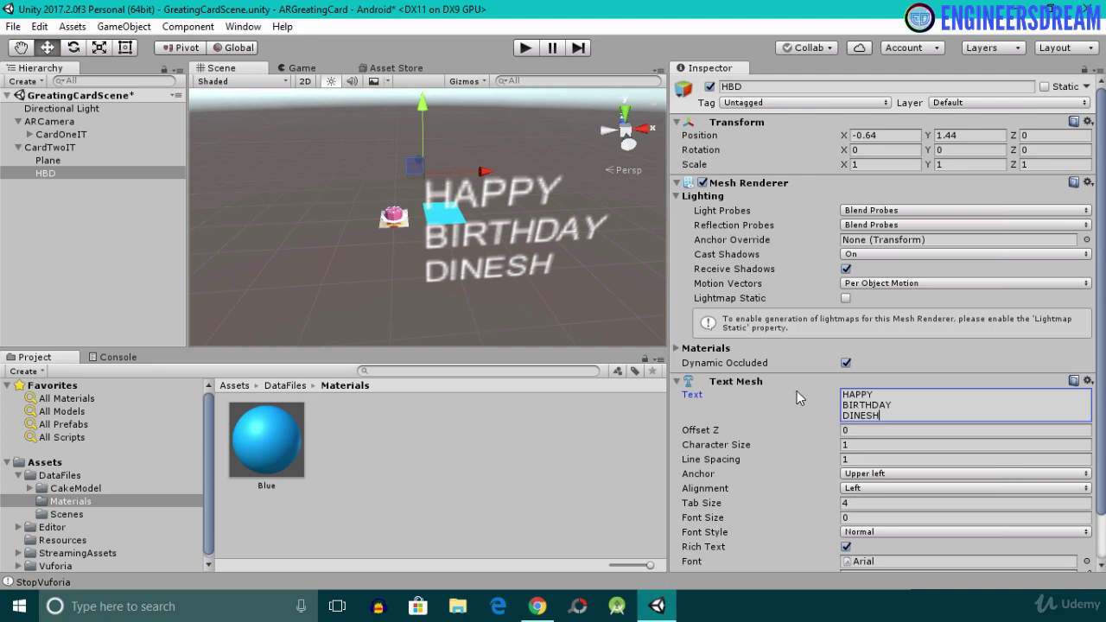
{"action": "scroll", "coordinate": [796, 398], "scroll_direction": "down", "scroll_amount": 2}
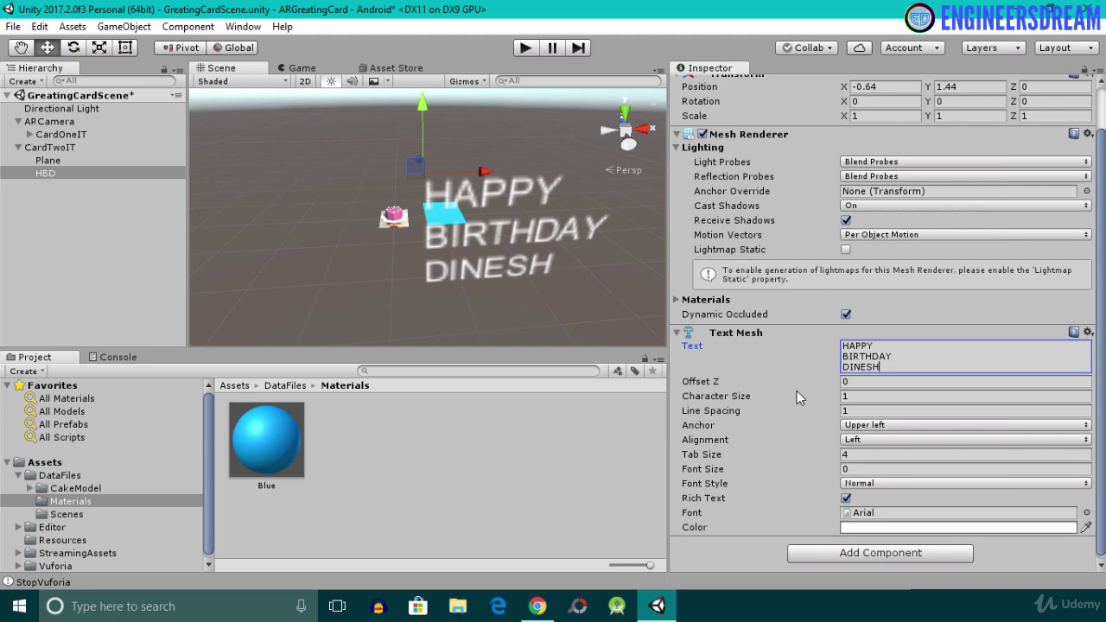
Step: Set the HBD Text Mesh anchor to Middle center, alignment to Center, and font size to 69
{"action": "left_click", "coordinate": [866, 426]}
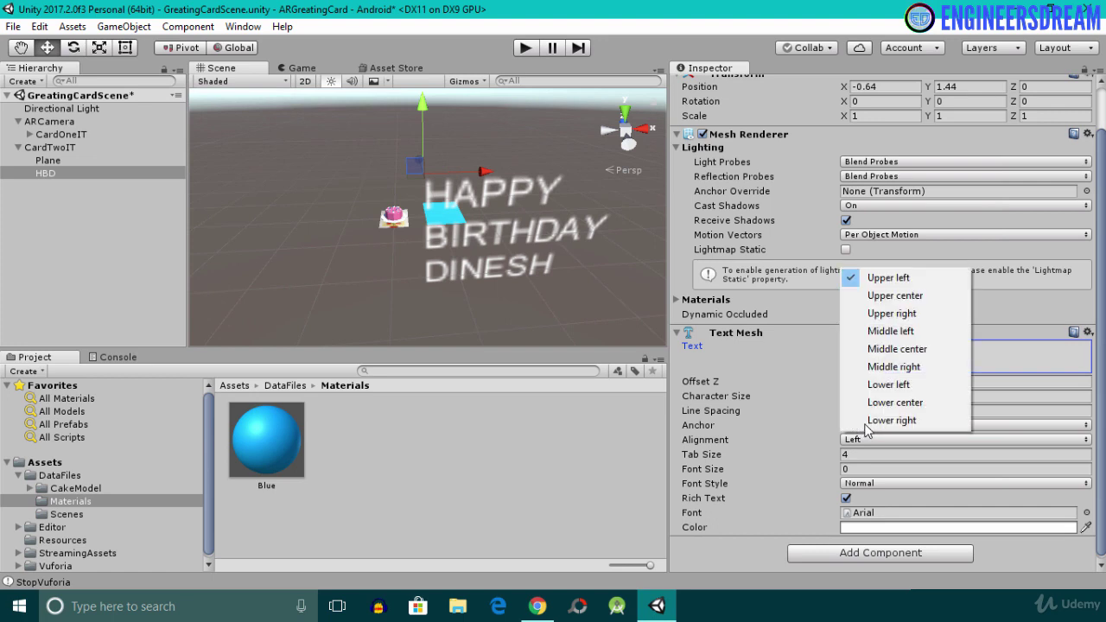
{"action": "left_click", "coordinate": [894, 349]}
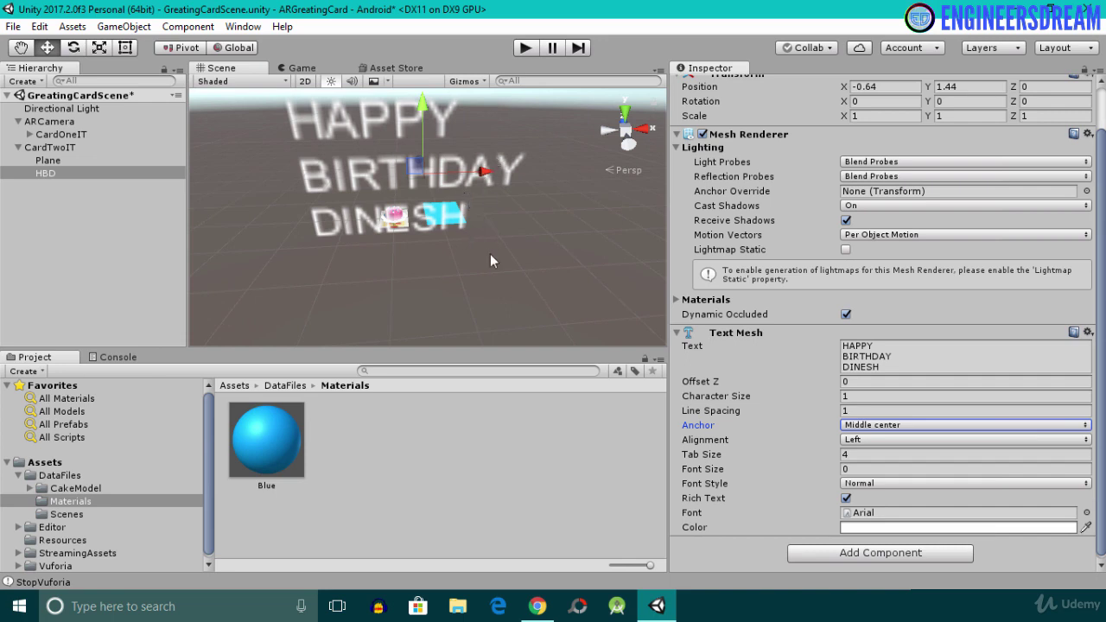
{"action": "left_click", "coordinate": [872, 442]}
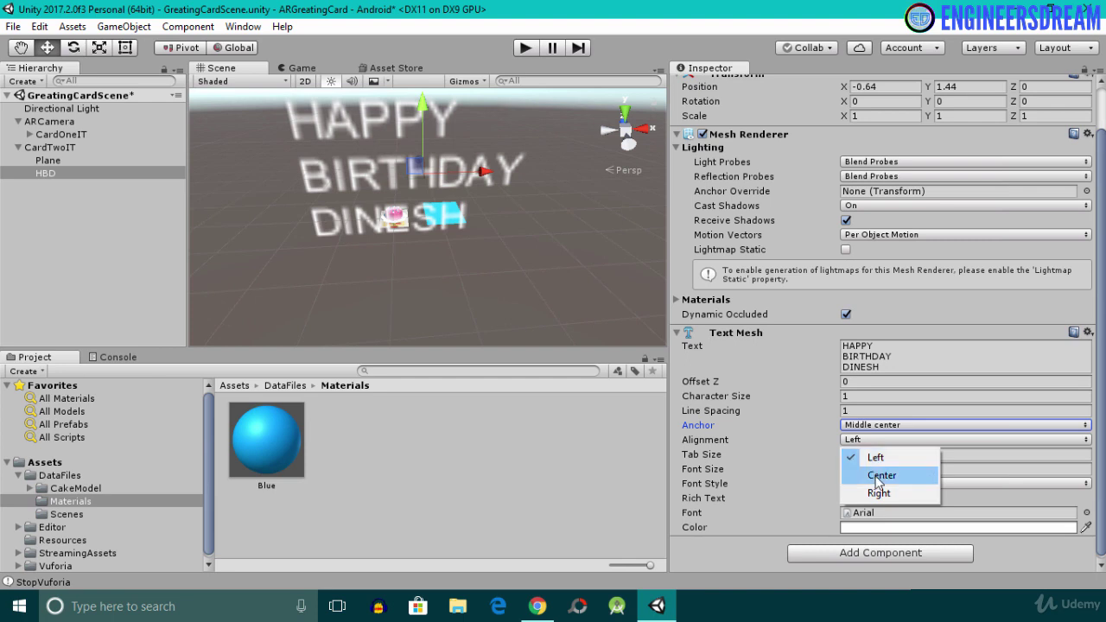
{"action": "left_click", "coordinate": [881, 475]}
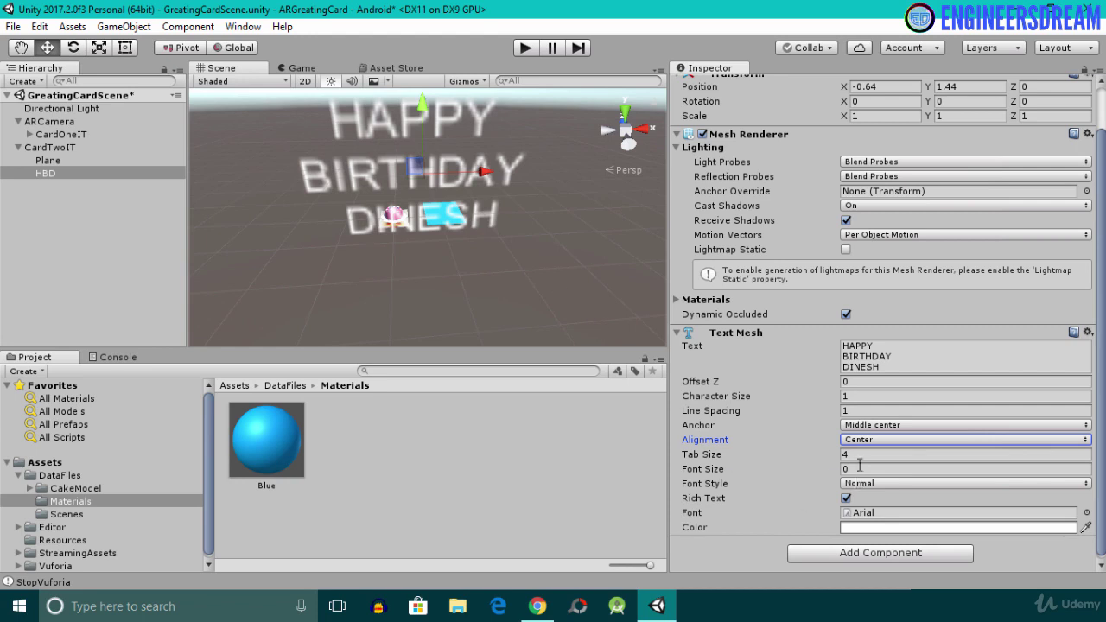
{"action": "left_click_drag", "start_coordinate": [859, 466], "coordinate": [892, 470]}
{"action": "scroll", "coordinate": [488, 287], "scroll_direction": "down", "scroll_amount": 2}
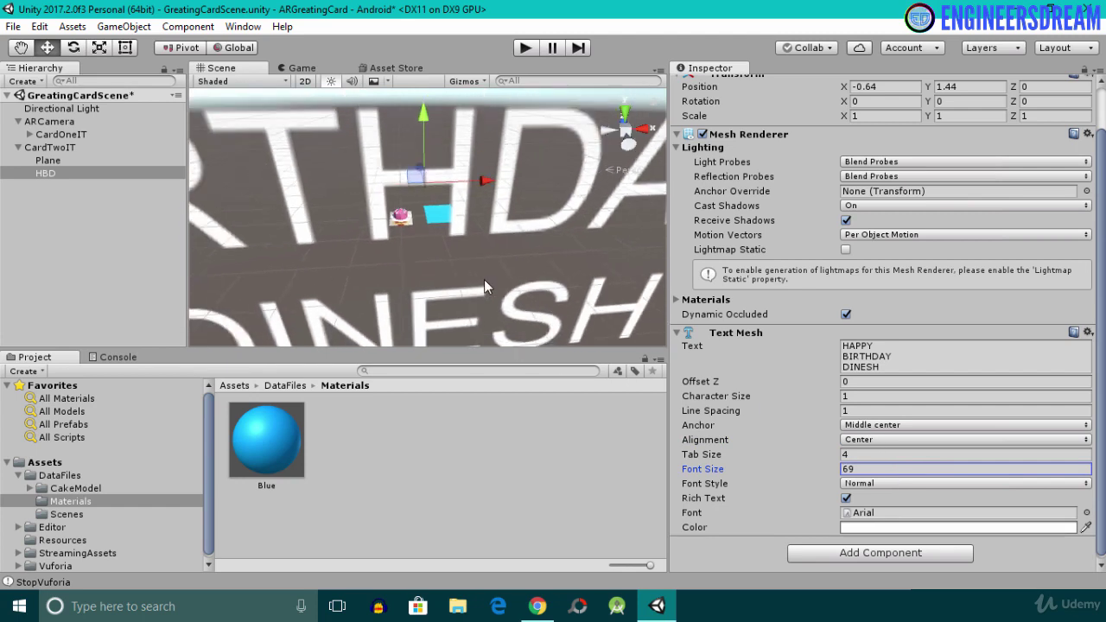
{"action": "scroll", "coordinate": [485, 281], "scroll_direction": "down", "scroll_amount": 5}
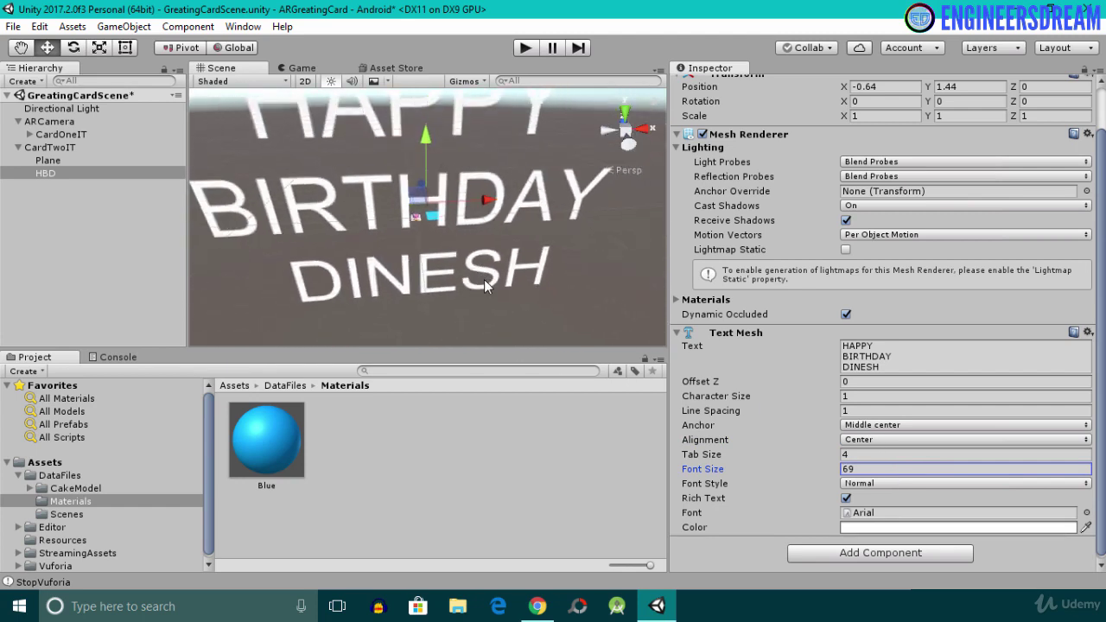
{"action": "scroll", "coordinate": [484, 285], "scroll_direction": "down", "scroll_amount": 3}
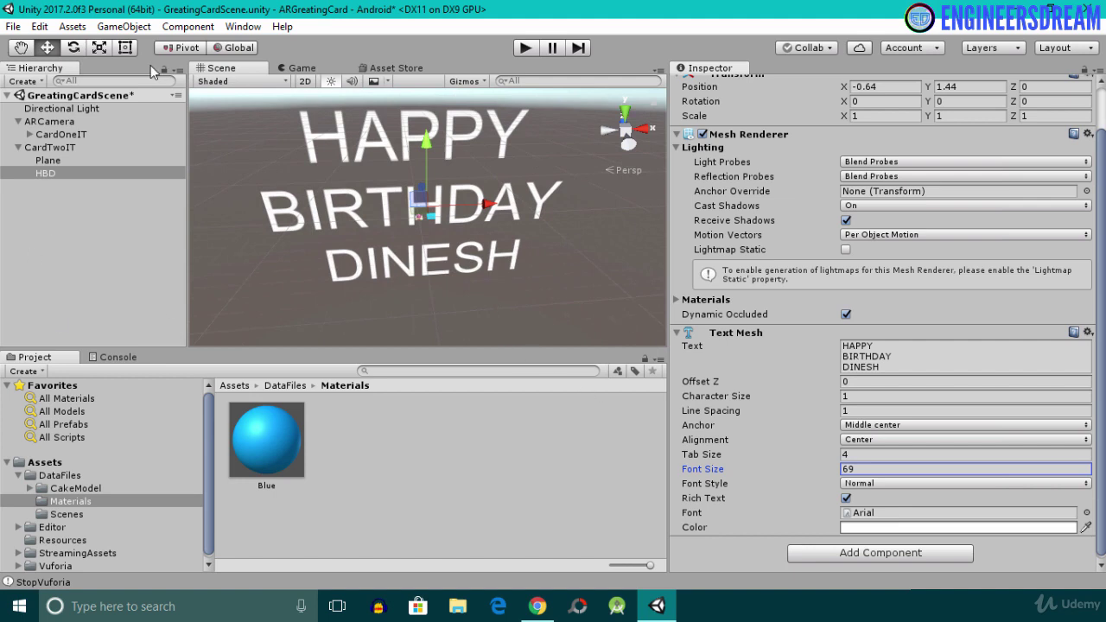
{"action": "left_click", "coordinate": [99, 48]}
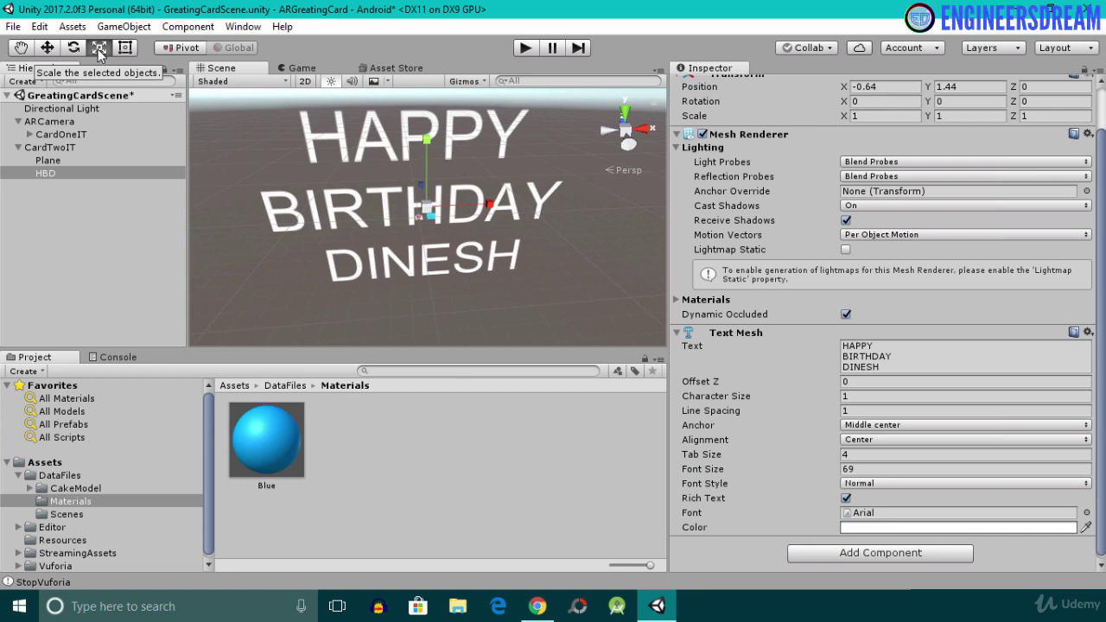
Step: Shrink the HBD text, frame it with the card in view, and save the scene
{"action": "left_click", "coordinate": [55, 175]}
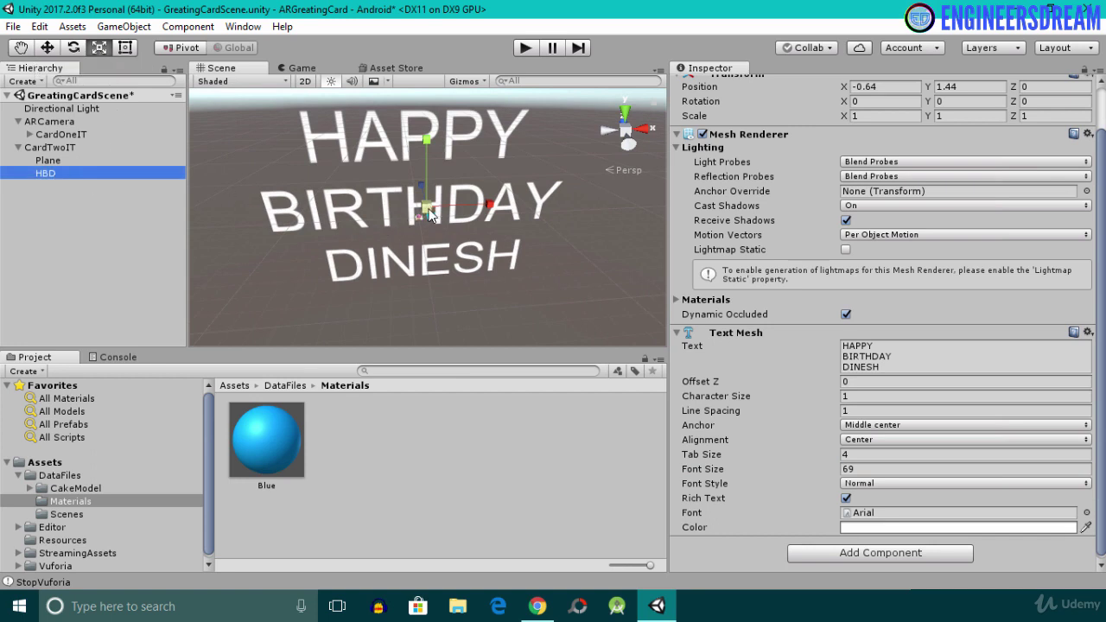
{"action": "left_click_drag", "start_coordinate": [423, 218], "coordinate": [351, 210]}
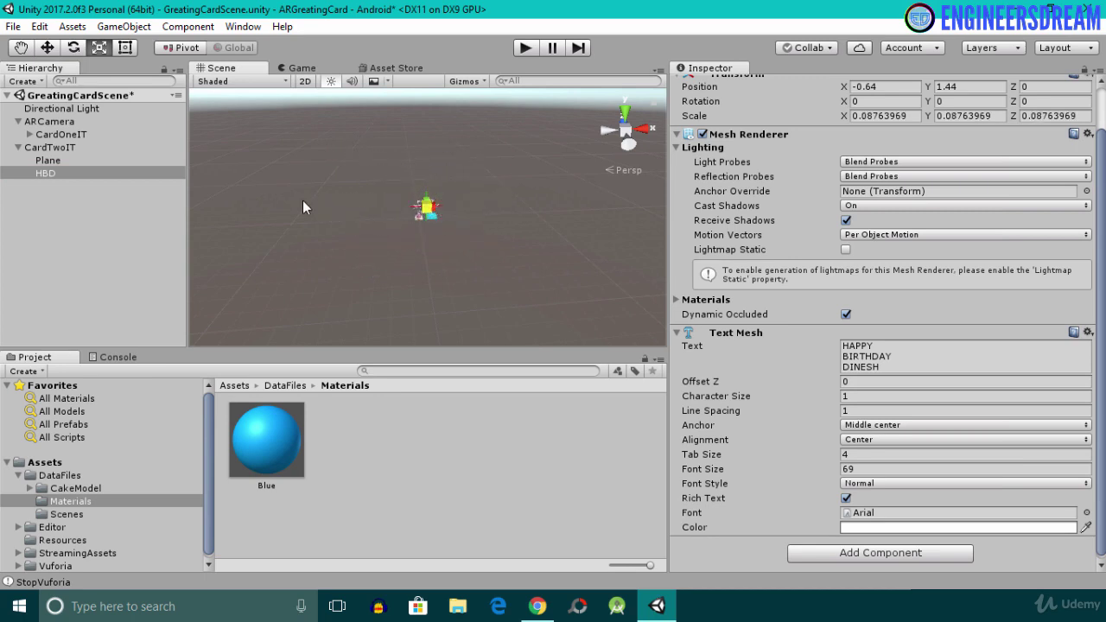
{"action": "double_click", "coordinate": [65, 173]}
{"action": "left_click_drag", "start_coordinate": [198, 205], "coordinate": [391, 227], "text": "alt"}
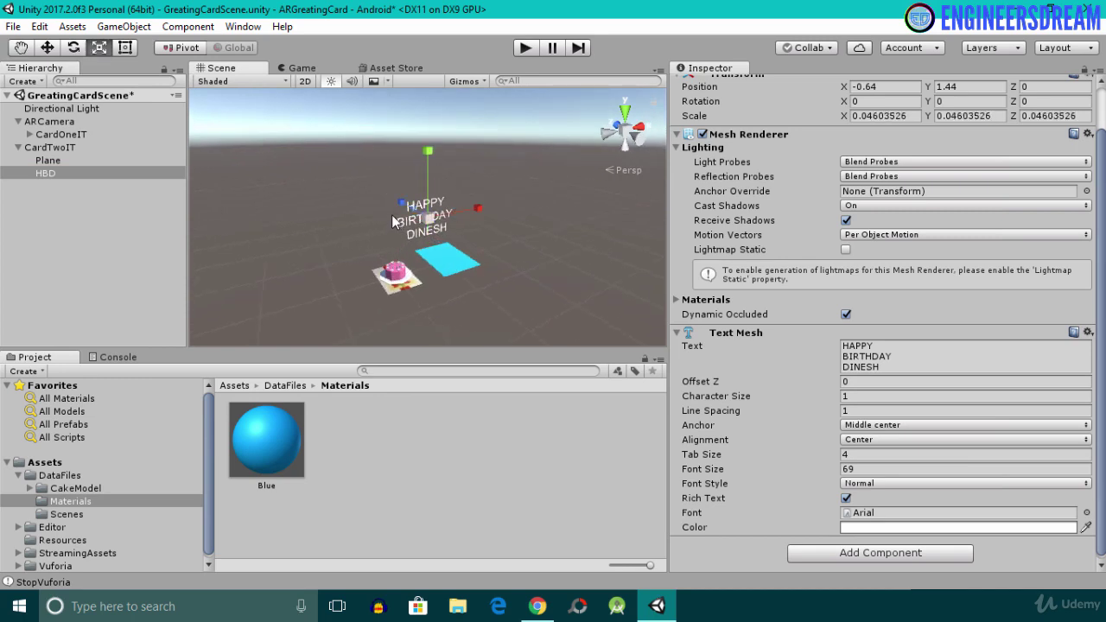
{"action": "key", "text": "ctrl+s"}
Step: Tilt the birthday text backward about X to roughly 82.68 degrees
{"action": "left_click", "coordinate": [74, 47]}
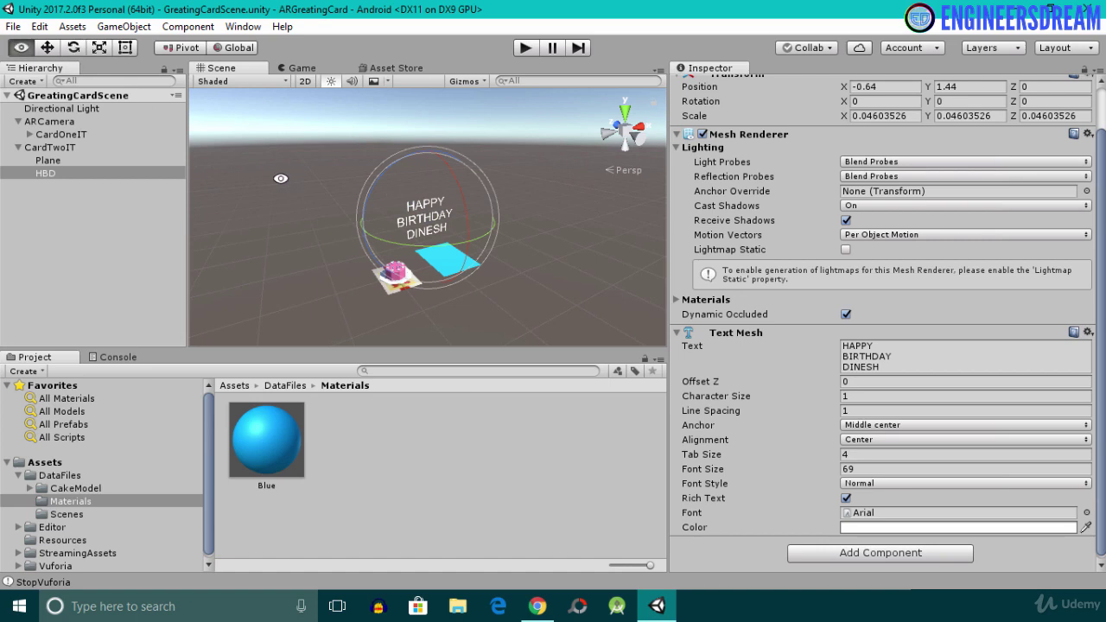
{"action": "left_click_drag", "start_coordinate": [280, 178], "coordinate": [405, 246], "text": "alt"}
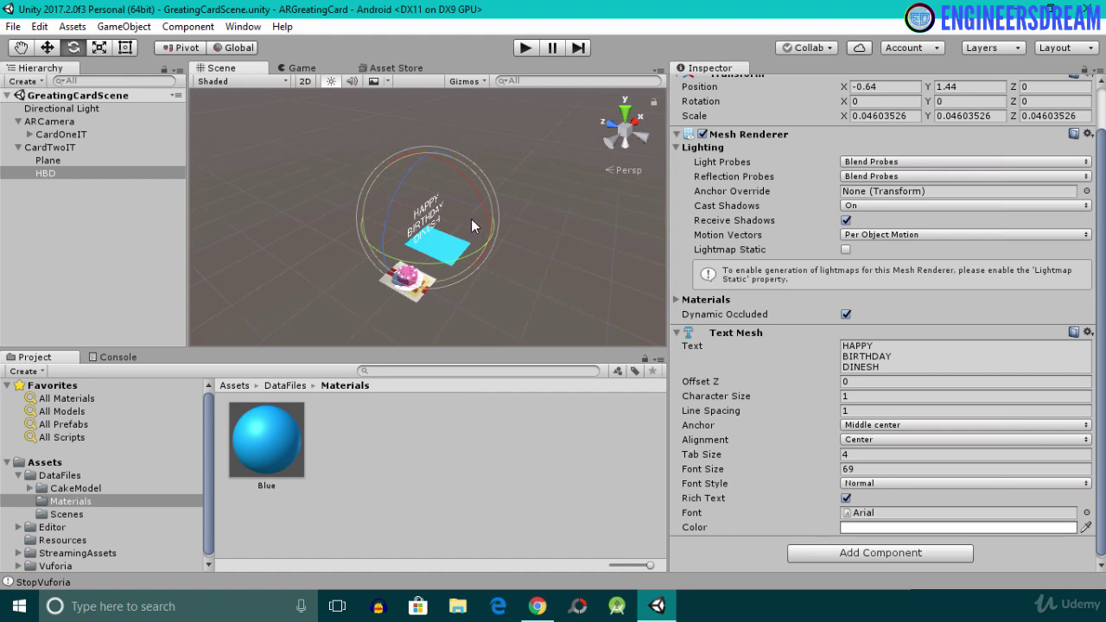
{"action": "left_click_drag", "start_coordinate": [476, 211], "coordinate": [395, 127]}
Step: Set the text's X rotation to 90 so it lies flat, and save
{"action": "left_click", "coordinate": [879, 101]}
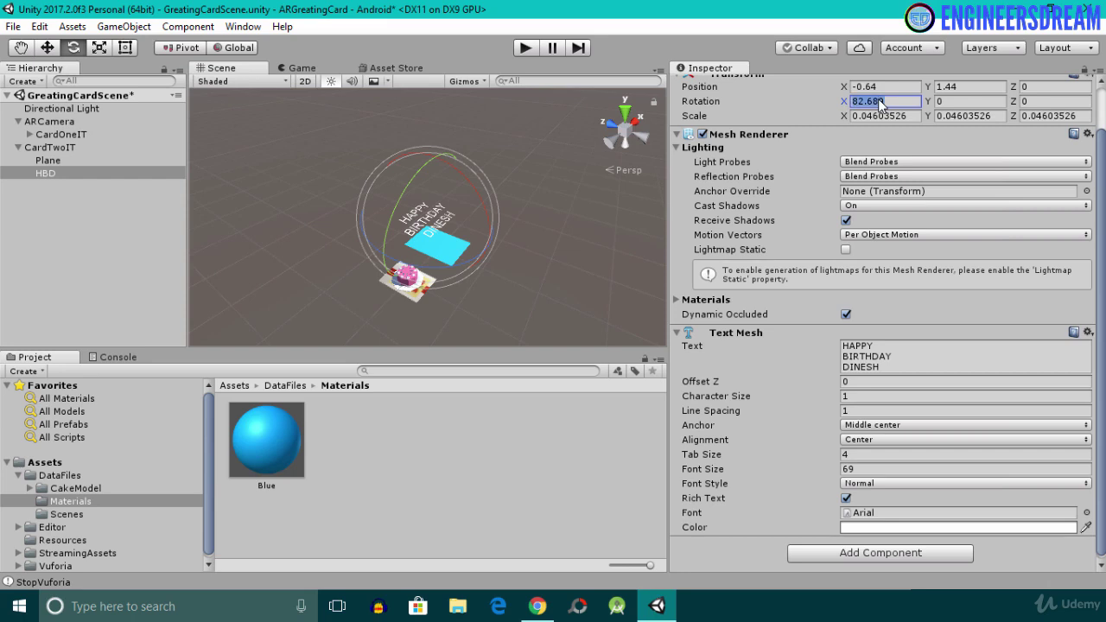
{"action": "type", "text": "90"}
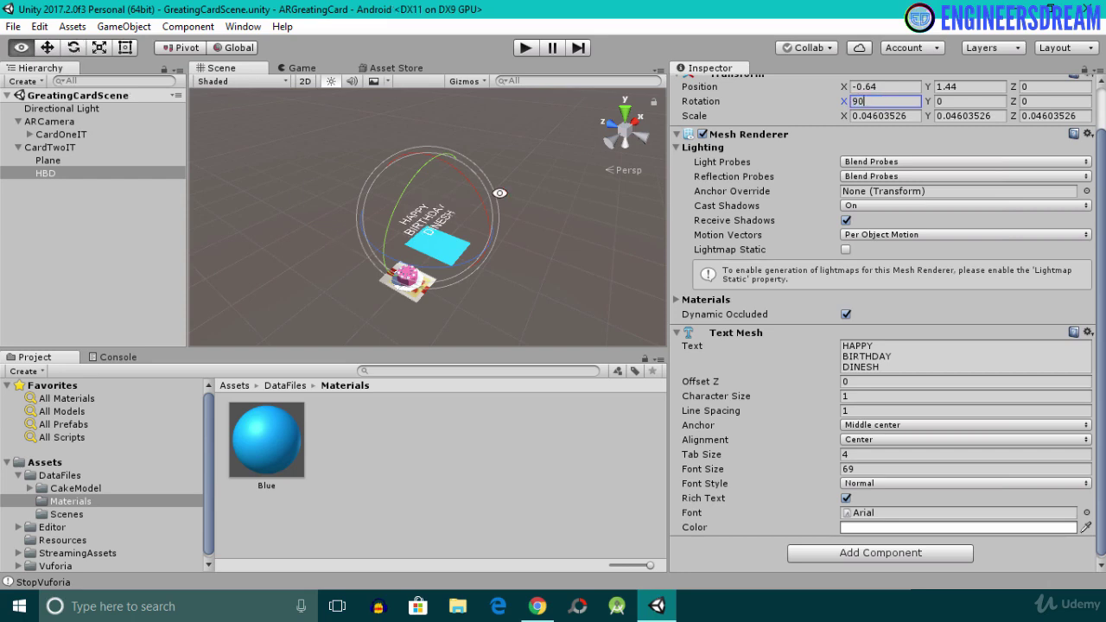
{"action": "left_click_drag", "start_coordinate": [483, 216], "coordinate": [571, 177], "text": "alt"}
{"action": "key", "text": "ctrl+s"}
Step: Move the flat text down and across until it sits on the blue card
{"action": "key", "text": "w"}
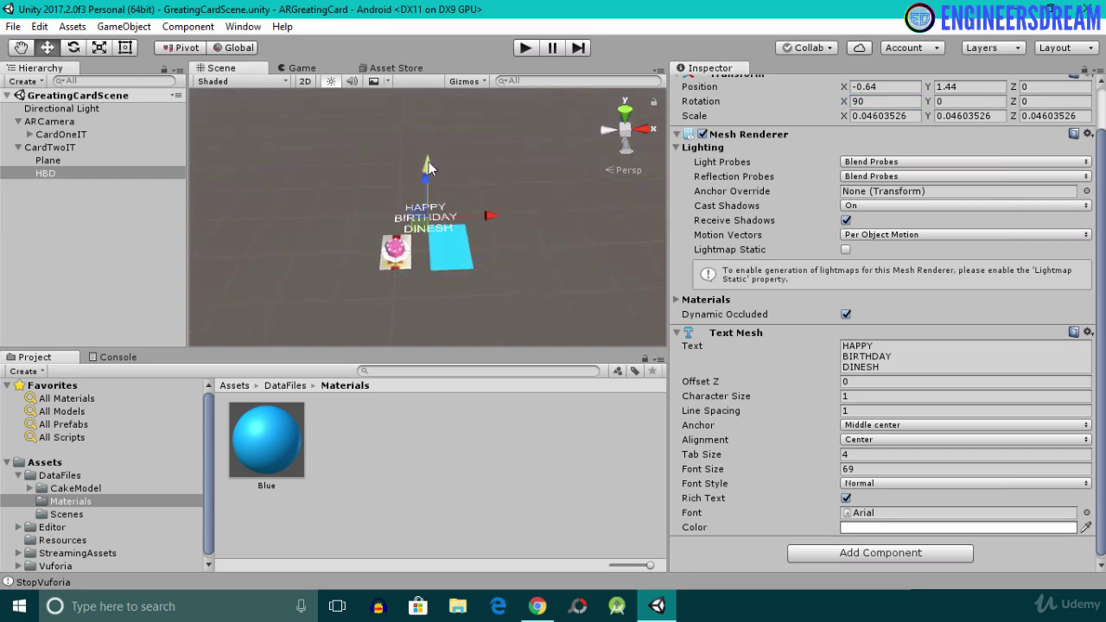
{"action": "left_click_drag", "start_coordinate": [429, 162], "coordinate": [427, 199], "text": "alt"}
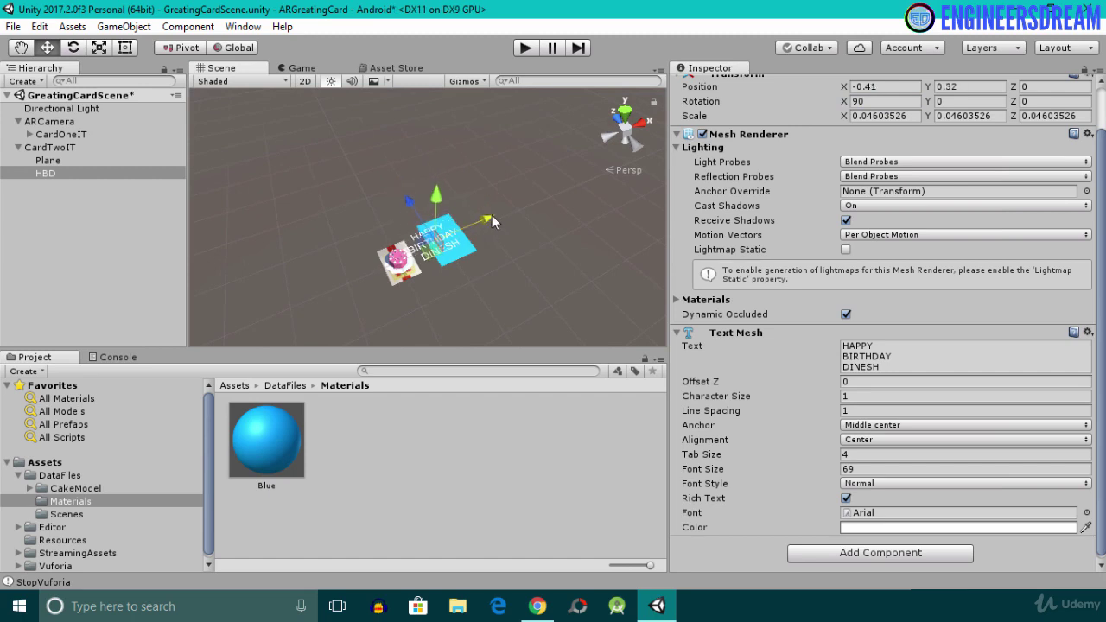
{"action": "left_click_drag", "start_coordinate": [492, 215], "coordinate": [480, 297]}
{"action": "double_click", "coordinate": [72, 173]}
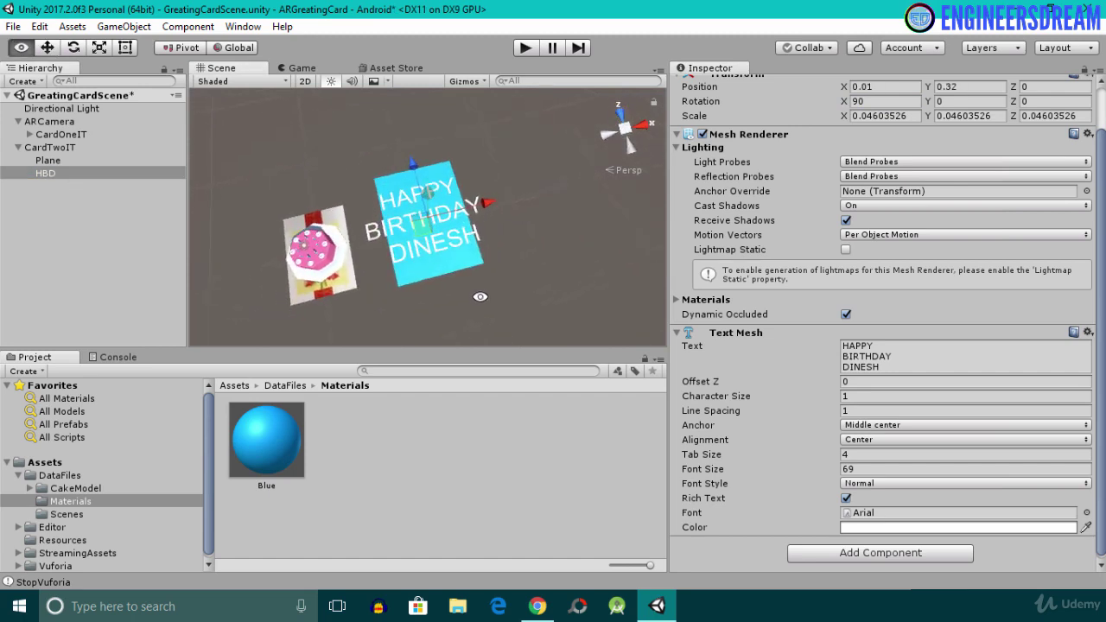
{"action": "left_click_drag", "start_coordinate": [425, 197], "coordinate": [501, 201]}
{"action": "double_click", "coordinate": [52, 173]}
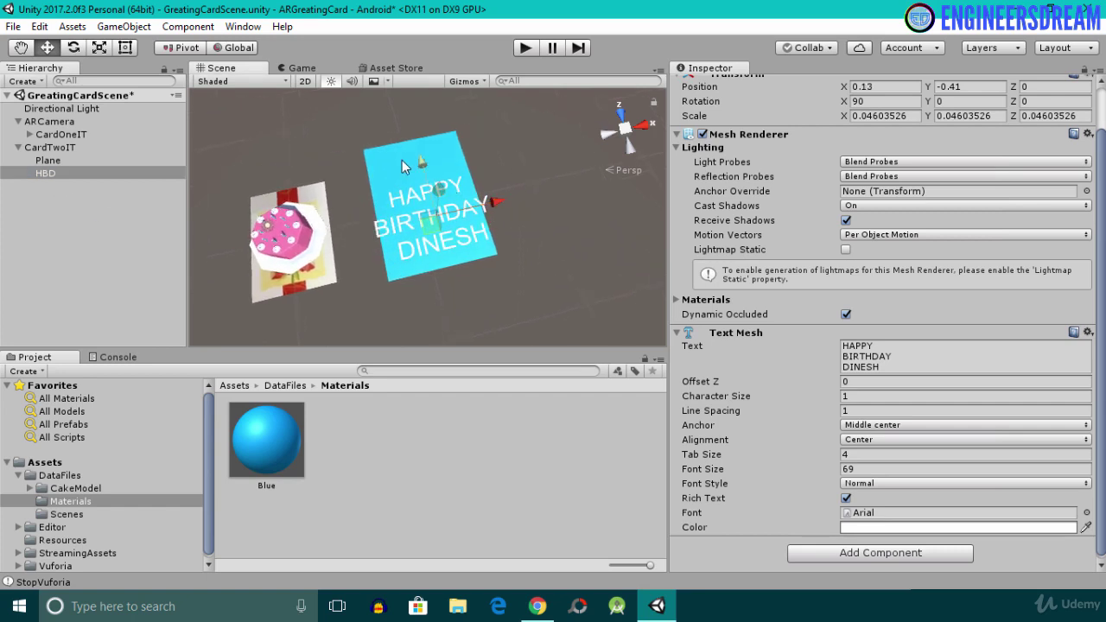
{"action": "mouse_move", "coordinate": [413, 177]}
{"action": "left_mouse_down"}
{"action": "mouse_move", "coordinate": [434, 207]}
{"action": "mouse_move", "coordinate": [414, 190]}
{"action": "left_mouse_up"}
Step: Scale the text down to about 0.0296, raise it on the card, and save
{"action": "key", "text": "r"}
{"action": "key", "text": "w"}
{"action": "left_click_drag", "start_coordinate": [494, 192], "coordinate": [311, 313]}
{"action": "key", "text": "ctrl+s"}
{"action": "left_click_drag", "start_coordinate": [431, 177], "coordinate": [271, 283]}
{"action": "key", "text": "ctrl+s"}
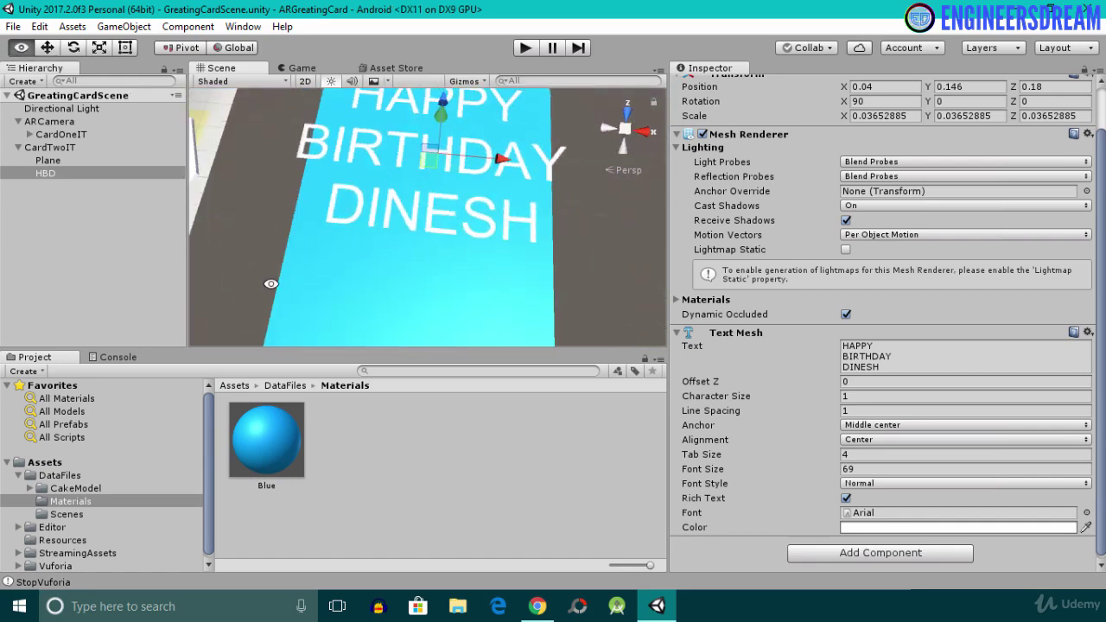
Step: Shrink the HBD text a little more to fit the blue card
{"action": "key", "text": "r"}
{"action": "left_click_drag", "start_coordinate": [429, 158], "coordinate": [449, 160]}
{"action": "scroll", "coordinate": [449, 147], "scroll_direction": "down", "scroll_amount": 3}
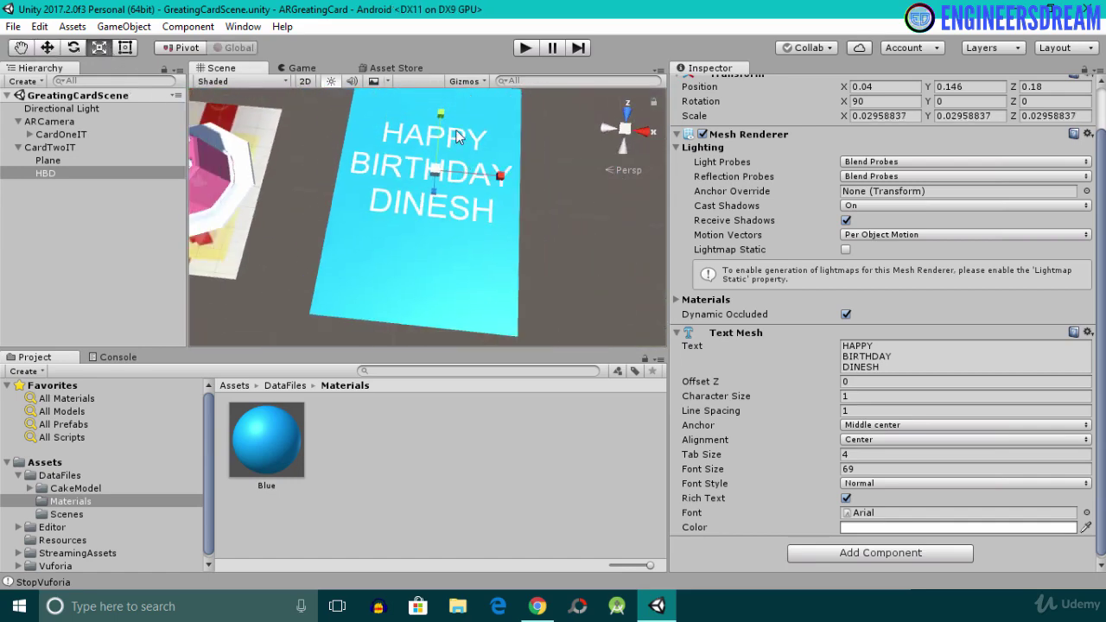
{"action": "scroll", "coordinate": [457, 137], "scroll_direction": "down", "scroll_amount": 1}
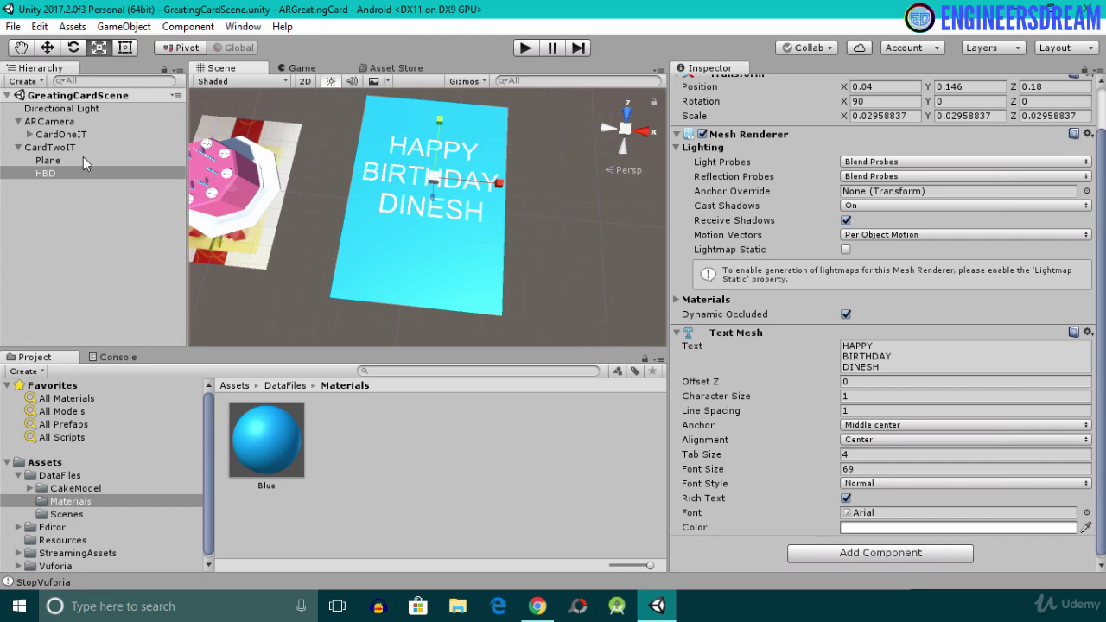
{"action": "left_click", "coordinate": [57, 172]}
{"action": "left_click", "coordinate": [51, 162]}
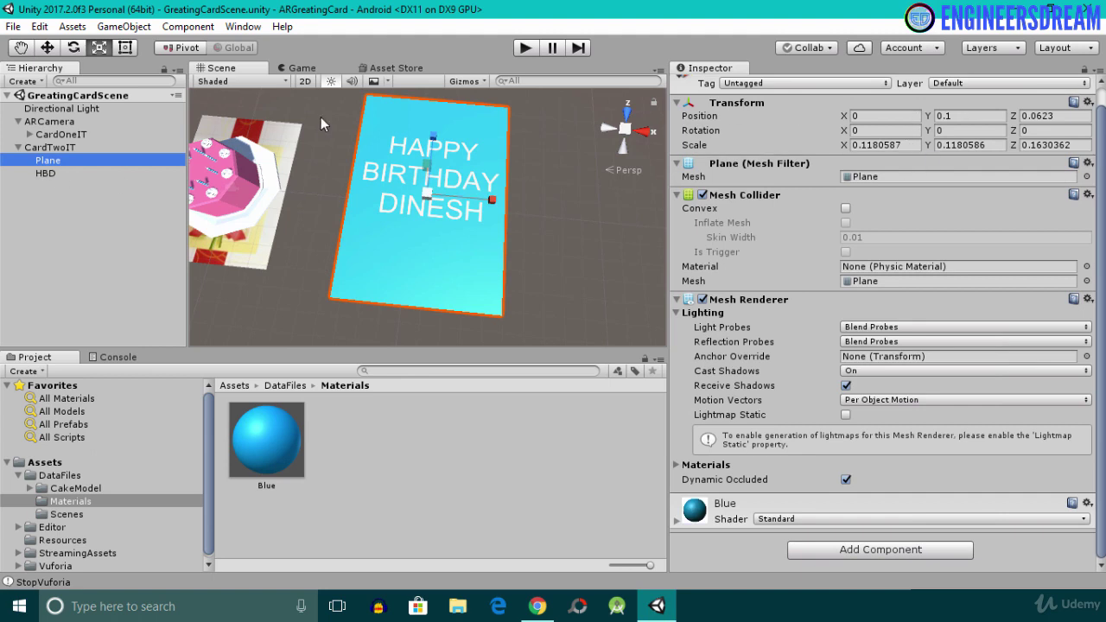
Step: Check CardTwoIT, the plane and HBD positions, orbiting around the card to verify placement
{"action": "left_click", "coordinate": [66, 148]}
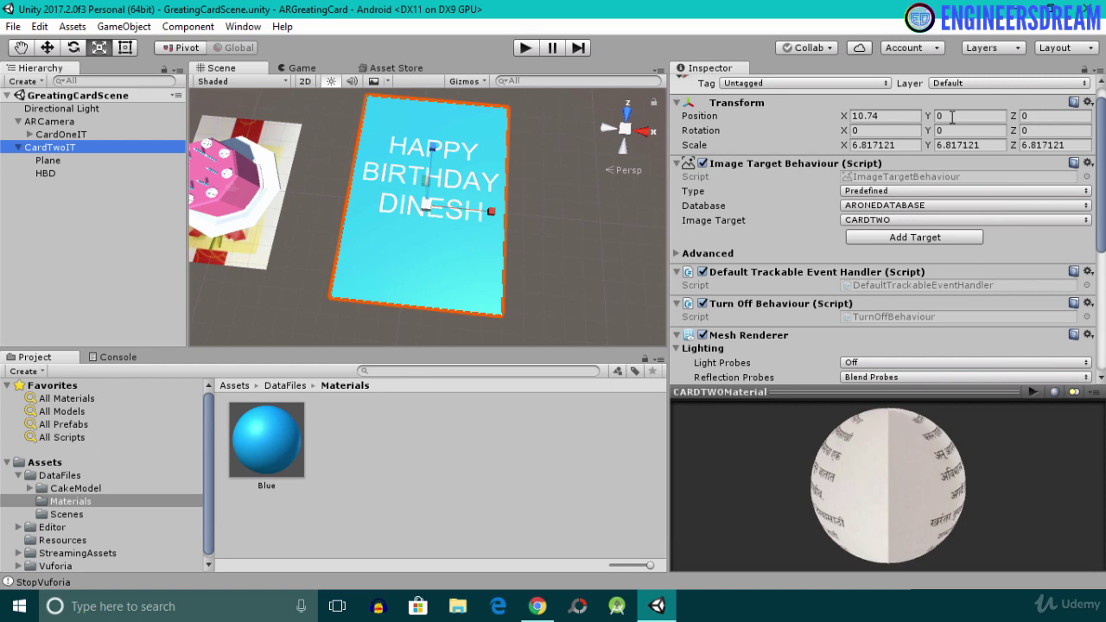
{"action": "left_click", "coordinate": [951, 115]}
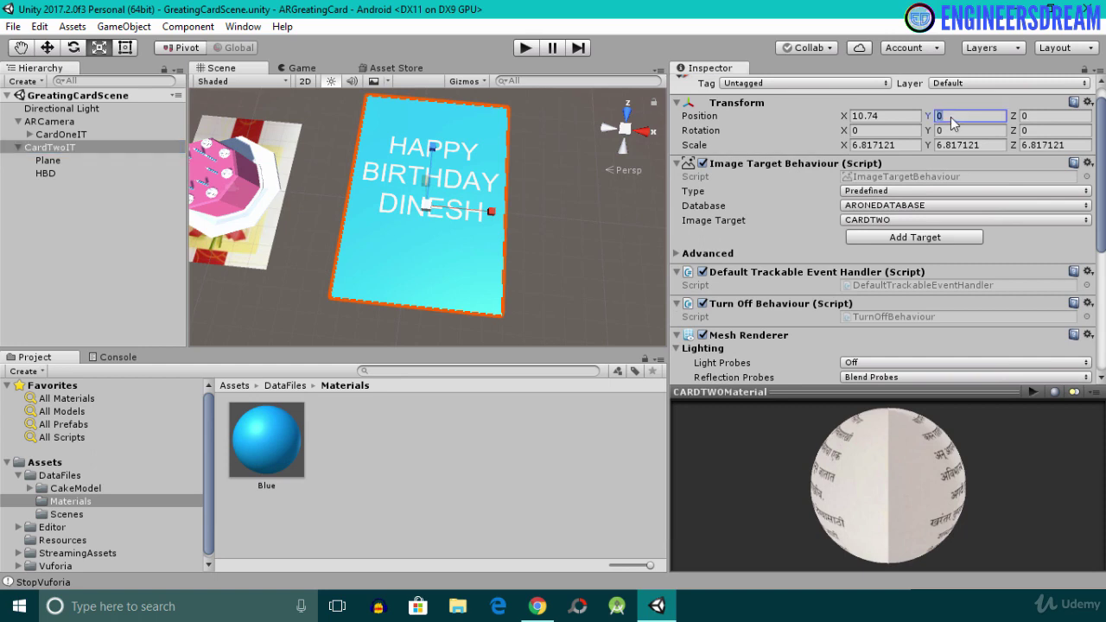
{"action": "left_click", "coordinate": [48, 160]}
{"action": "left_click", "coordinate": [45, 173]}
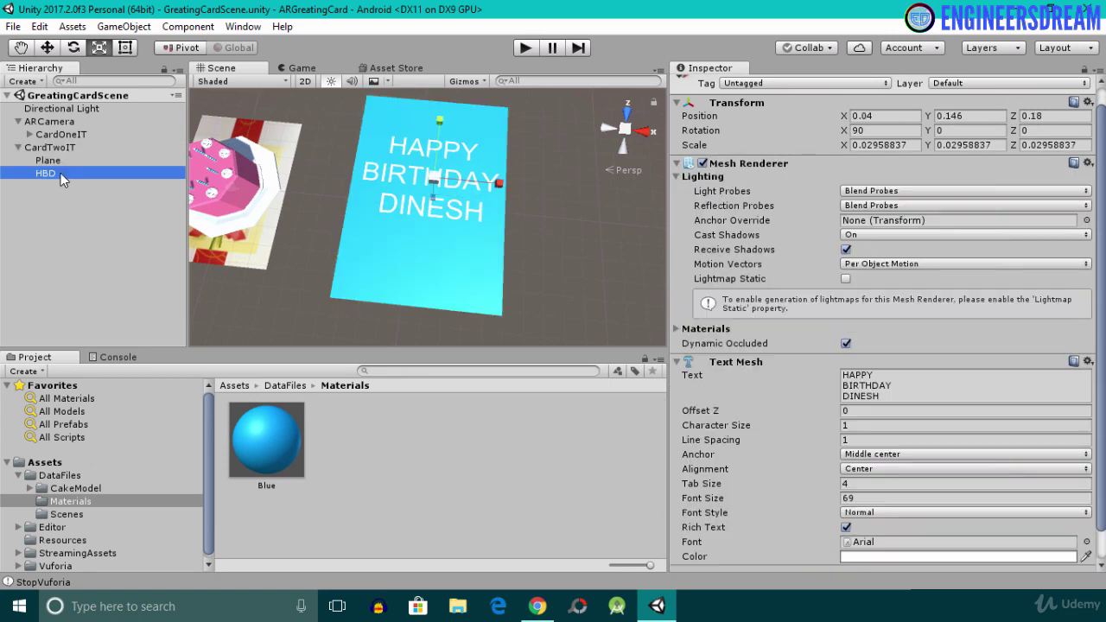
{"action": "left_click", "coordinate": [56, 147]}
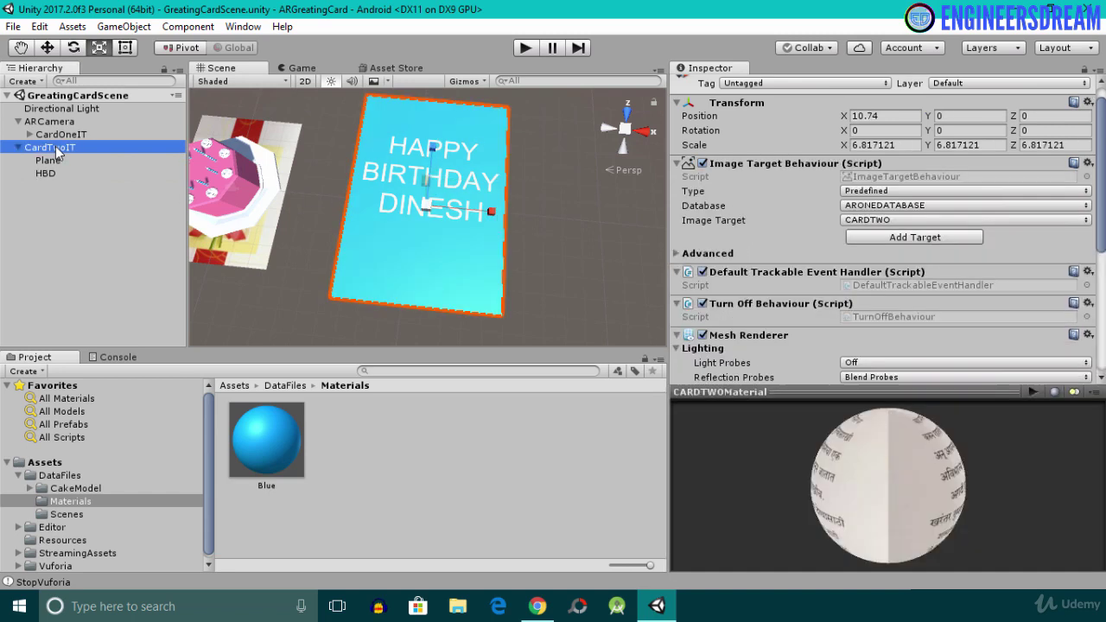
{"action": "left_click", "coordinate": [394, 168]}
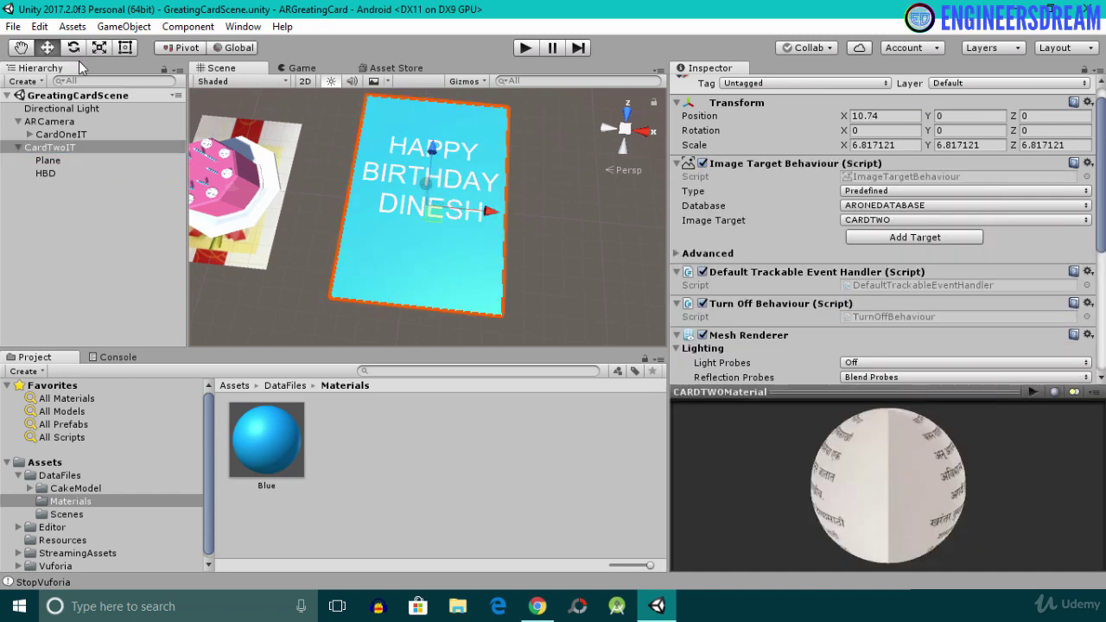
{"action": "key", "text": "alt"}
{"action": "left_click_drag", "start_coordinate": [395, 168], "coordinate": [406, 140], "text": "alt"}
{"action": "left_click", "coordinate": [363, 147]}
Step: Make CardTwoIT a child of ARCamera and save the scene
{"action": "left_click", "coordinate": [19, 147]}
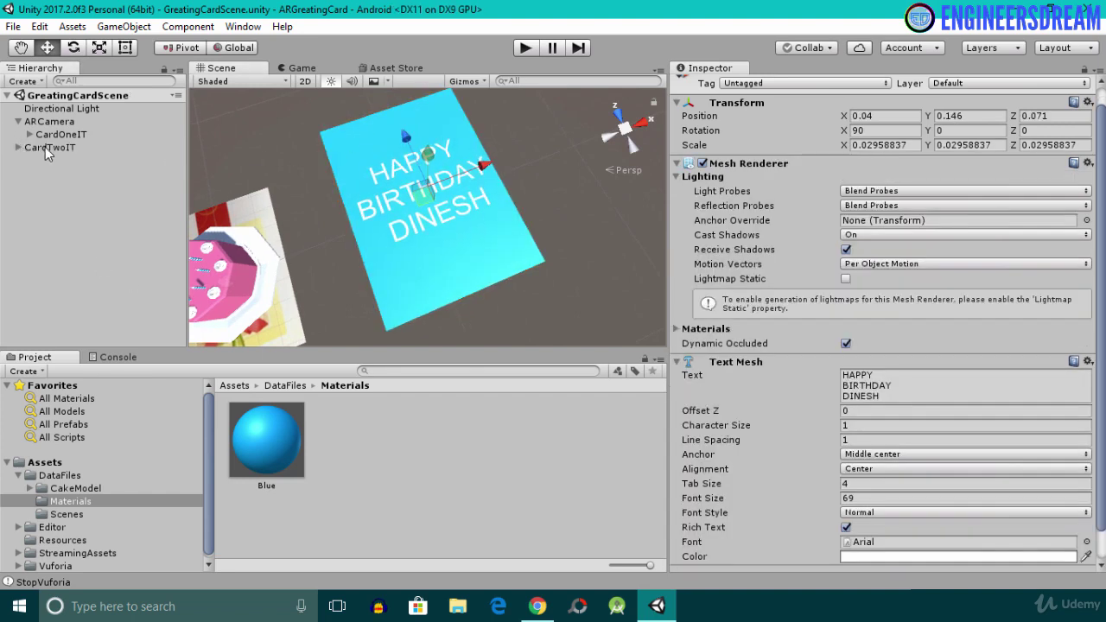
{"action": "left_click_drag", "start_coordinate": [46, 151], "coordinate": [50, 126]}
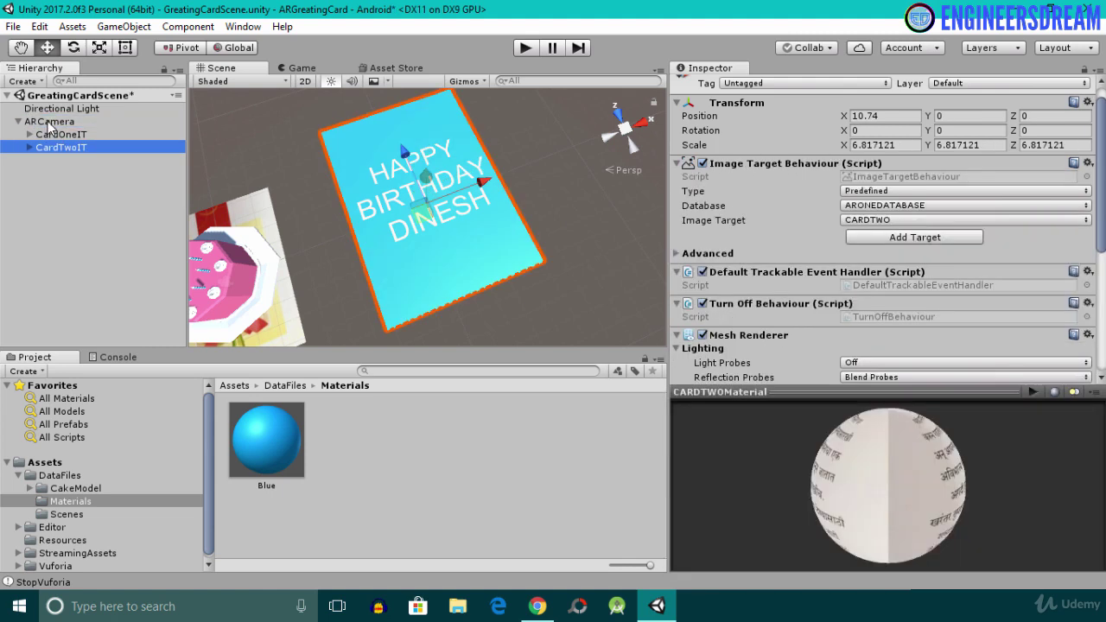
{"action": "key", "text": "ctrl+s"}
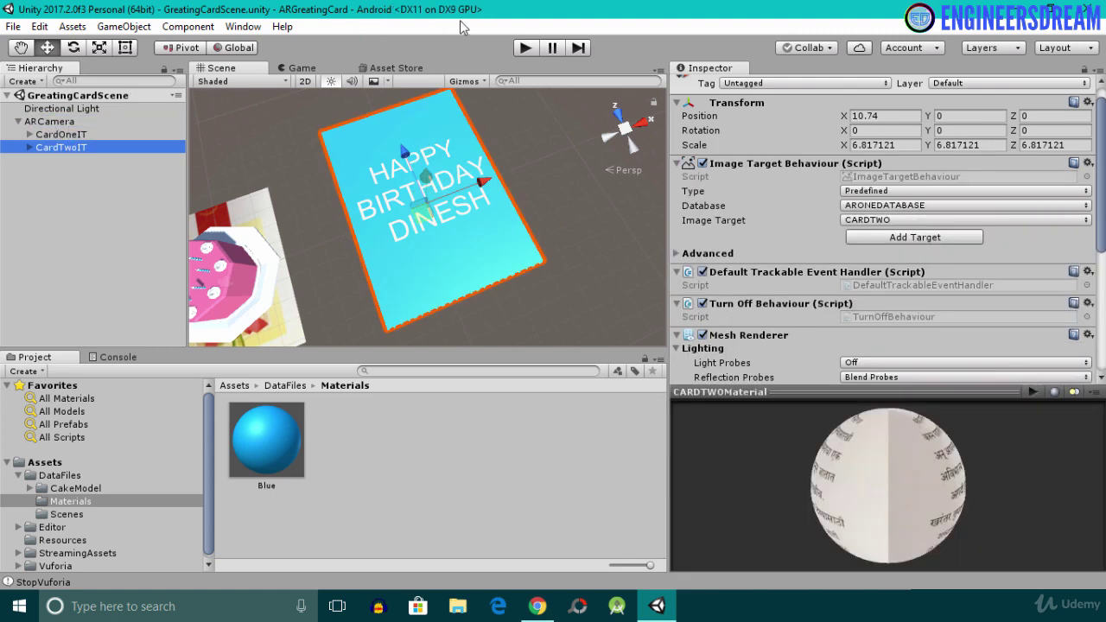
Step: Play-test the AR scene to confirm the cake tracks on CARDONE, then stop
{"action": "left_click", "coordinate": [526, 49]}
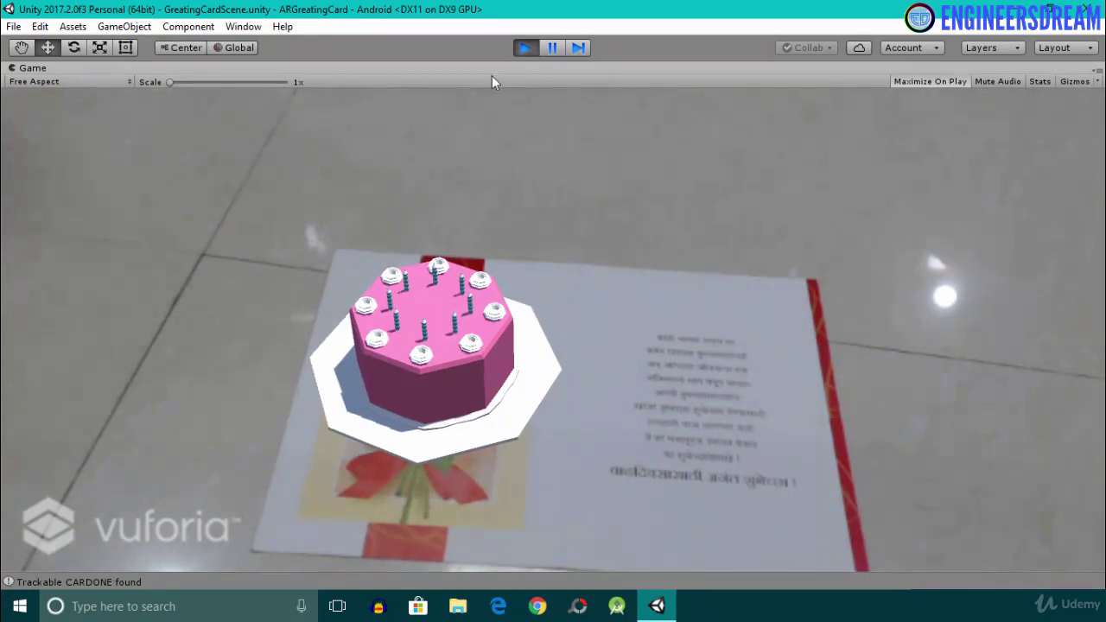
{"action": "left_click", "coordinate": [525, 49]}
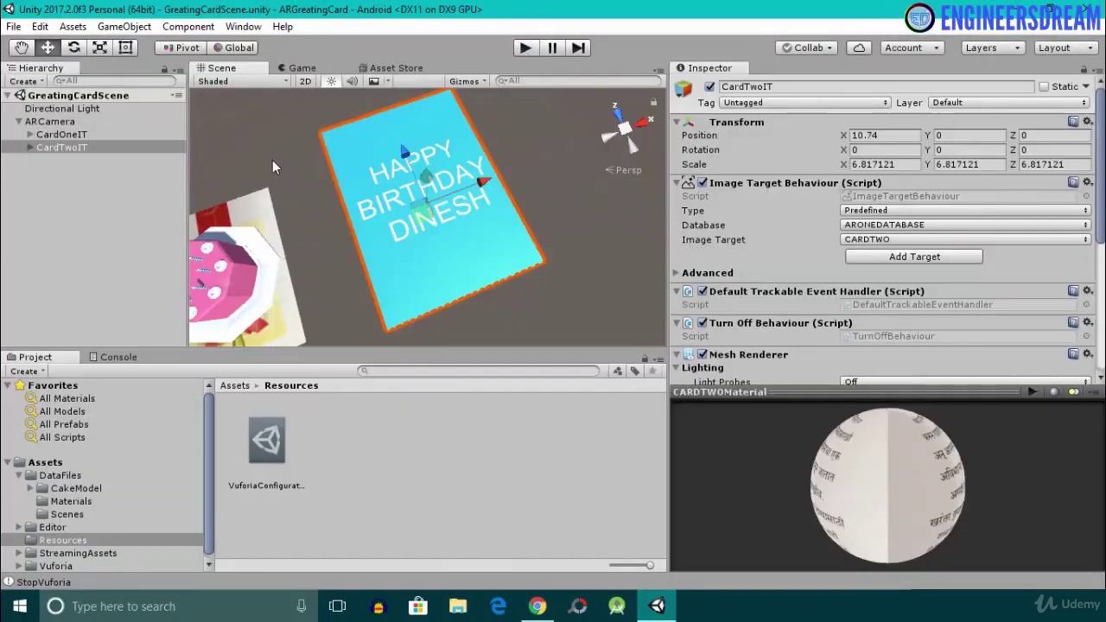
Step: Set Max Simultaneous Tracked Images to 2 in ARCamera's Vuforia configuration
{"action": "left_click", "coordinate": [70, 122]}
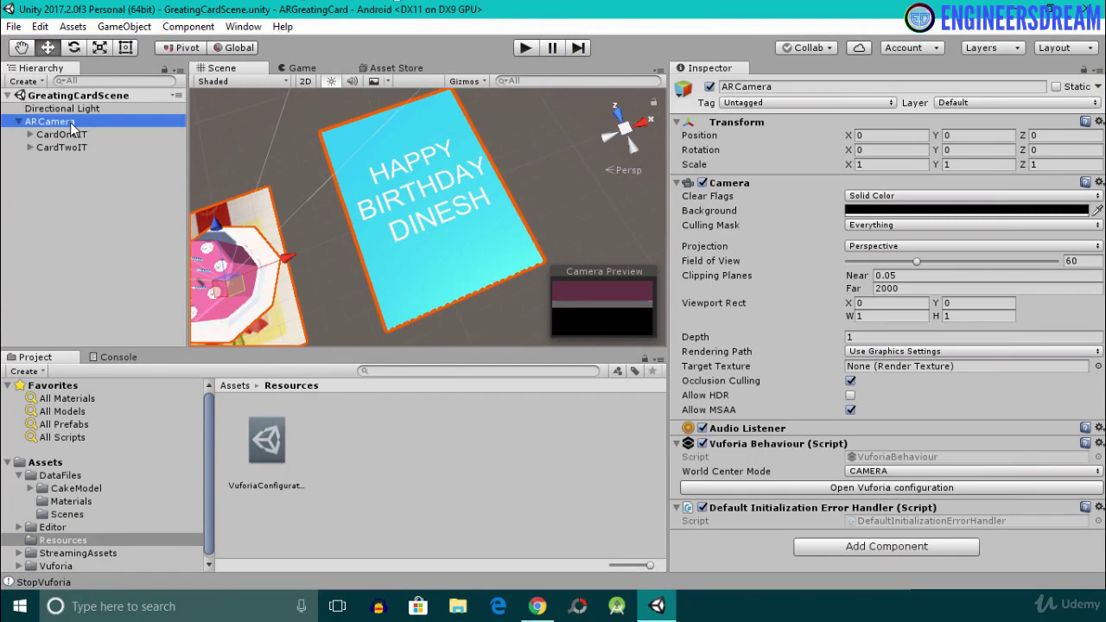
{"action": "left_click", "coordinate": [771, 486]}
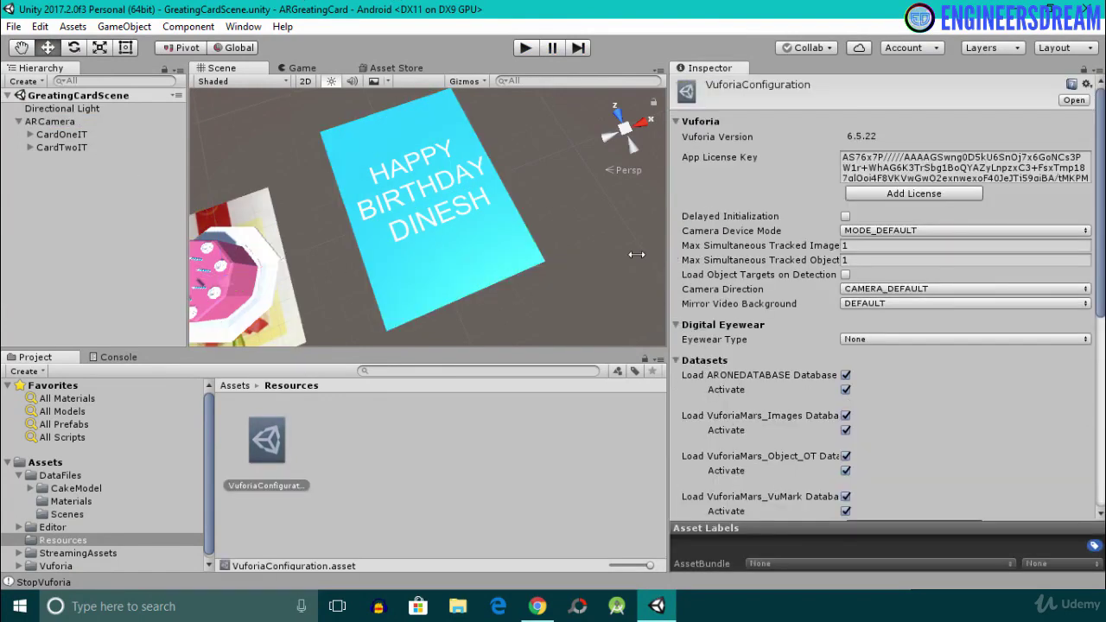
{"action": "left_click_drag", "start_coordinate": [670, 260], "coordinate": [557, 251]}
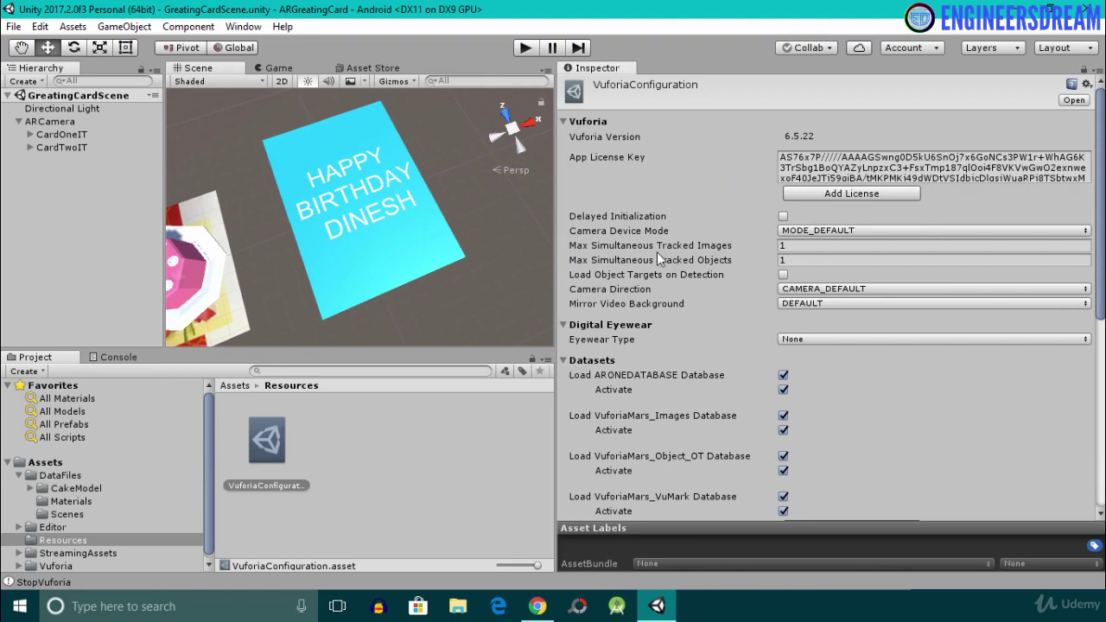
{"action": "left_click", "coordinate": [791, 245]}
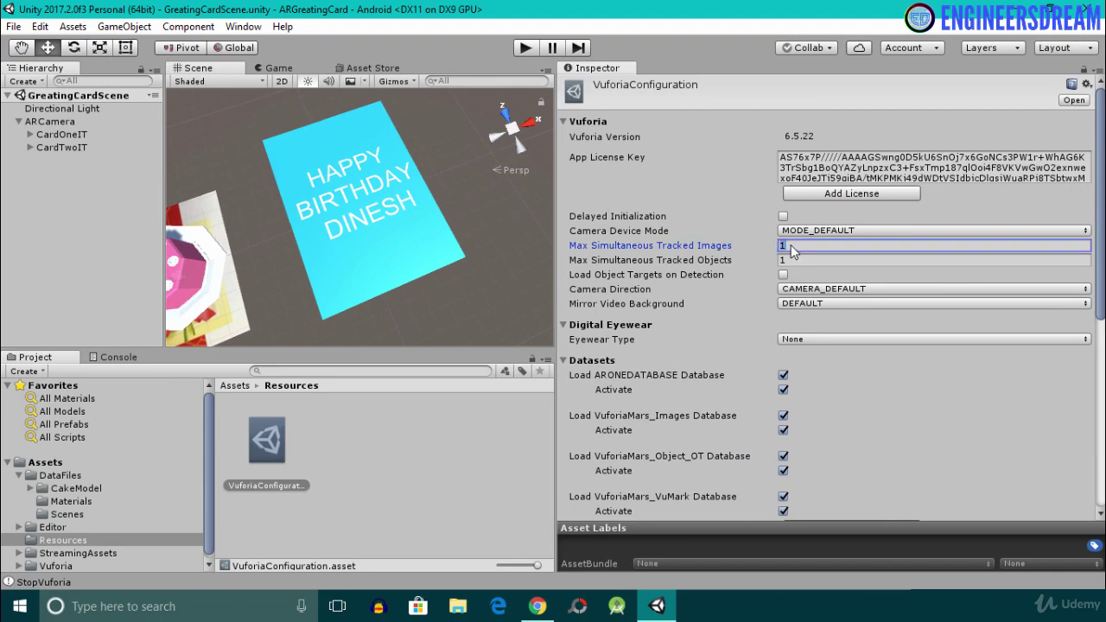
{"action": "scroll", "coordinate": [190, 229], "scroll_direction": "down", "scroll_amount": 4}
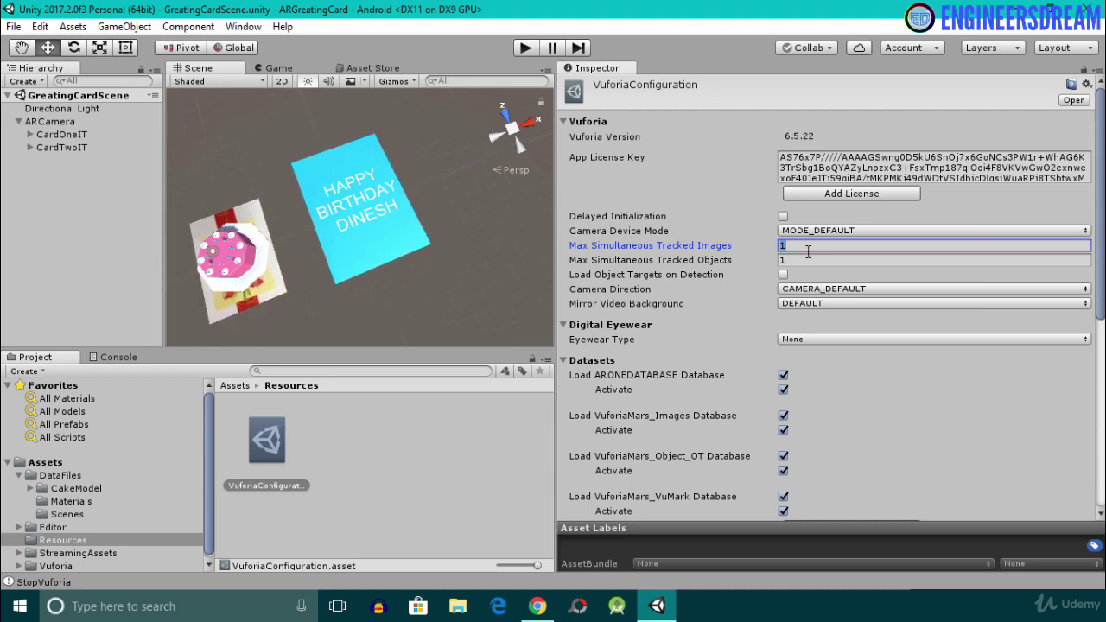
{"action": "type", "text": "2"}
Step: Run play mode to show the blue HAPPY BIRTHDAY DINESH card beside the cake
{"action": "left_click", "coordinate": [526, 47]}
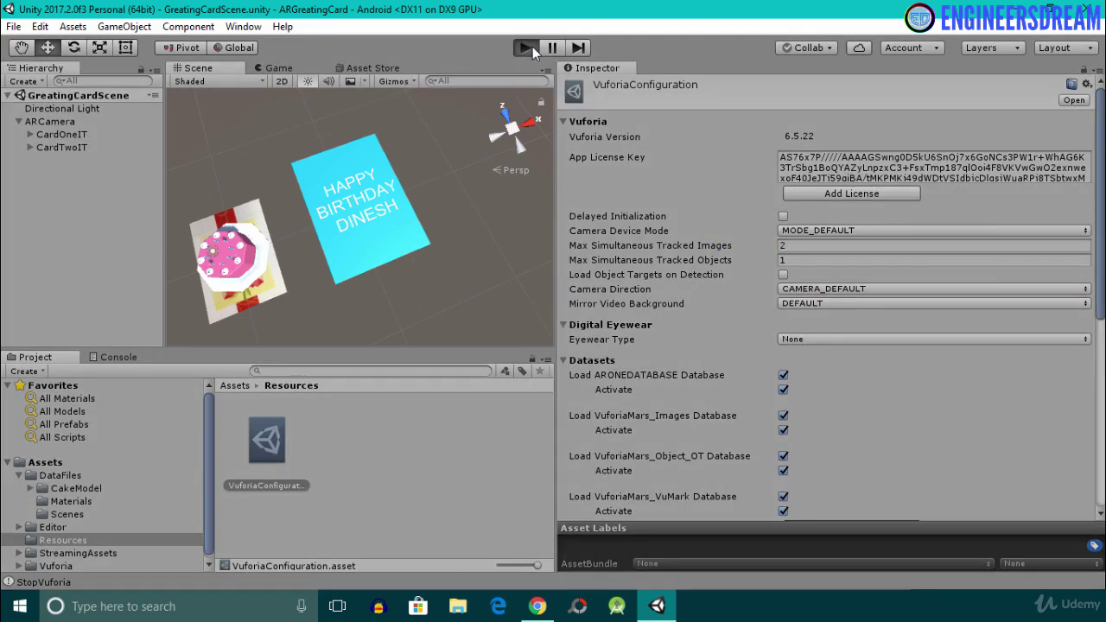
{"action": "left_click", "coordinate": [526, 45]}
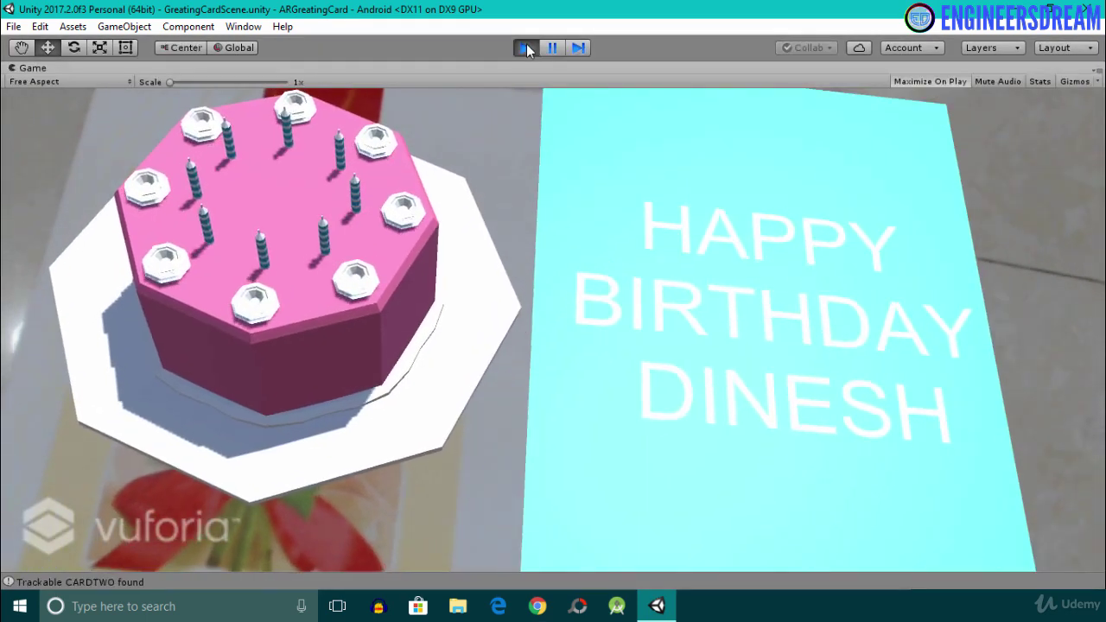